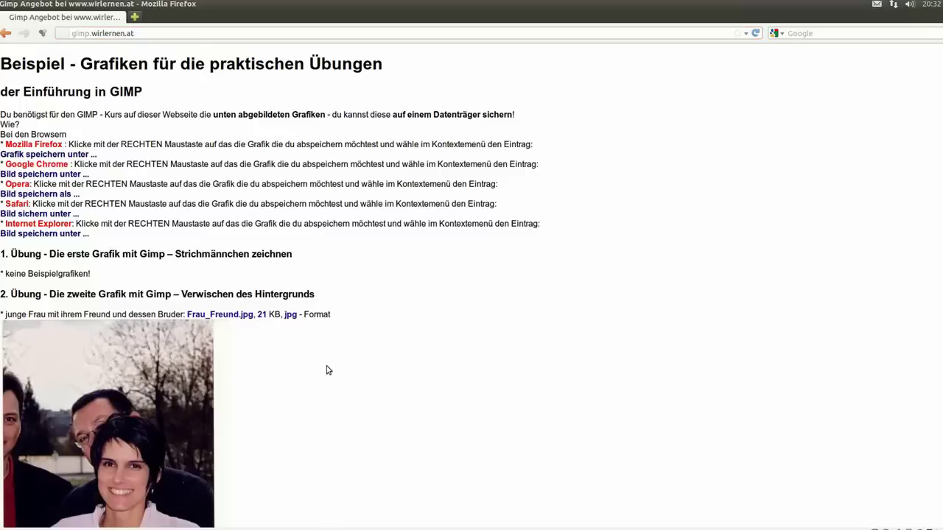
# Scroll the gimp.wirlernen.at page down to exercise 2 and its Frau_Freund.jpg photo.
pyautogui.scroll(-3, 327, 370)
pyautogui.scroll(-2, 327, 369)
pyautogui.scroll(-4, 328, 370)
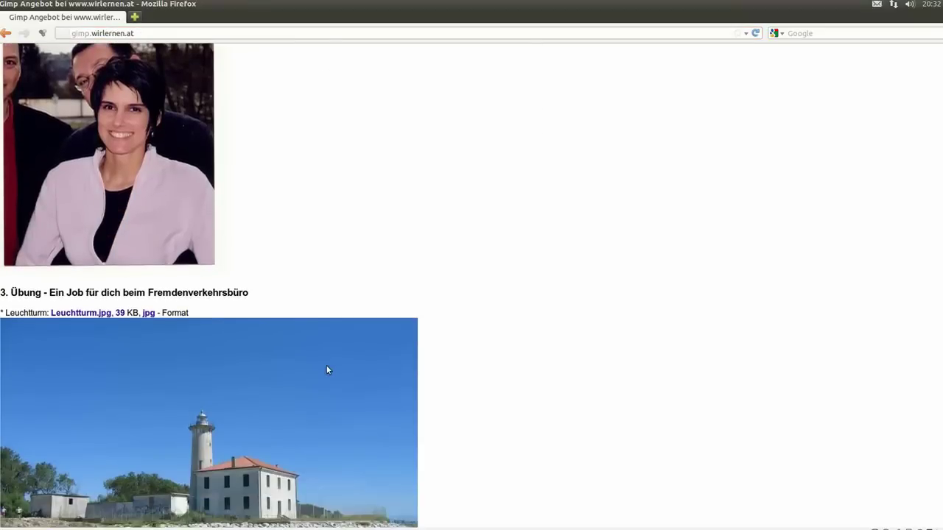
pyautogui.scroll(-3, 328, 369)
pyautogui.scroll(-1, 327, 370)
pyautogui.scroll(5, 327, 366)
pyautogui.scroll(6, 327, 365)
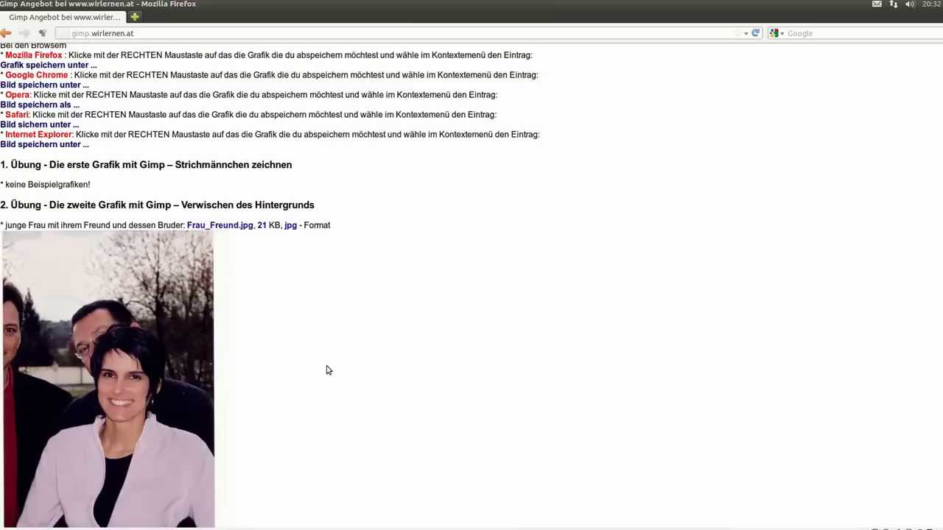
pyautogui.scroll(-3, 328, 369)
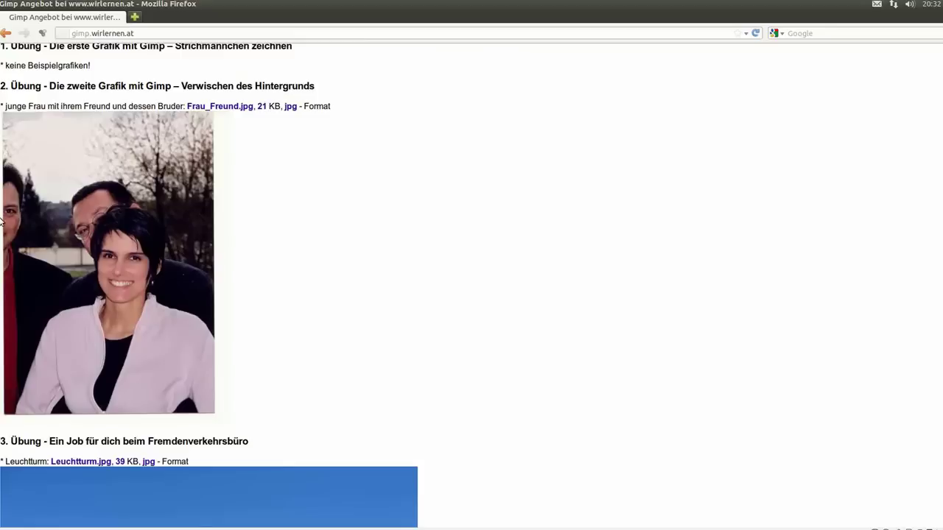
# Copy the Frau_Freund photo to the clipboard with Grafik kopieren, then show the launcher.
pyautogui.rightClick(107, 223)
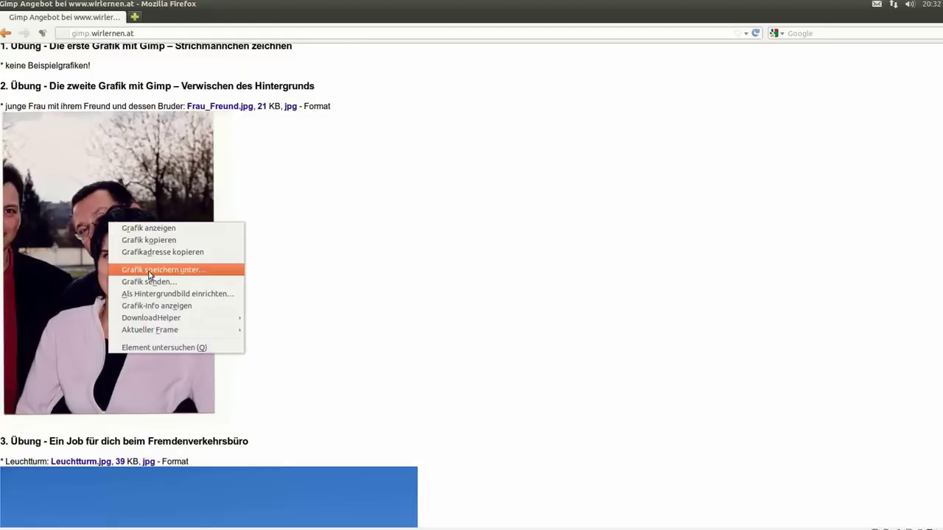
pyautogui.click(301, 224)
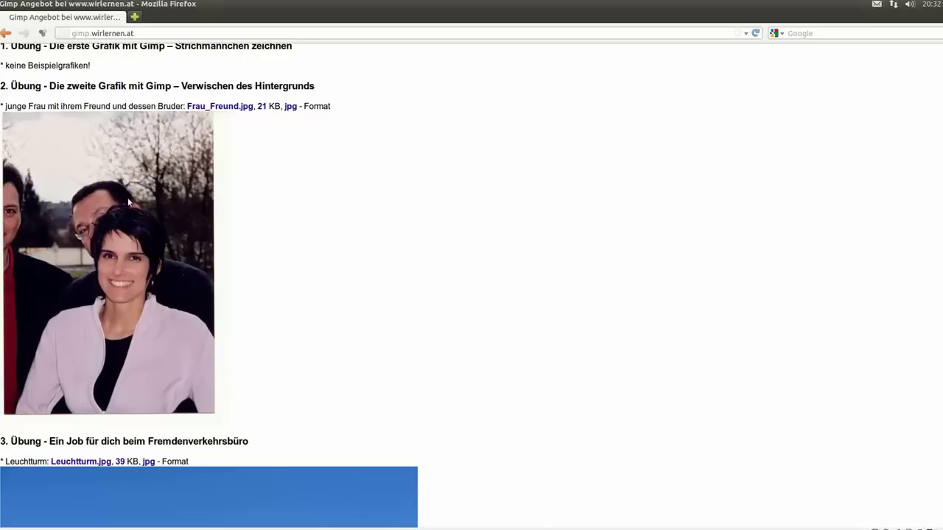
pyautogui.rightClick(98, 235)
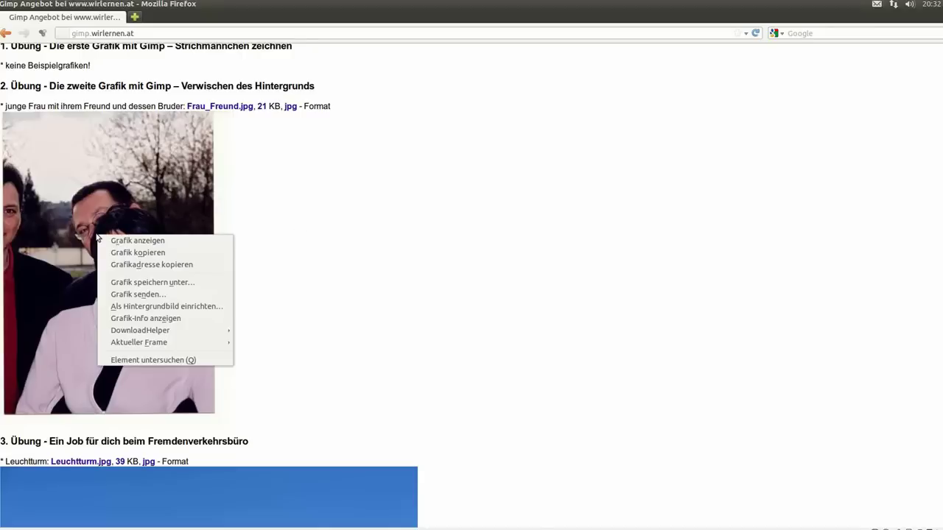
pyautogui.click(128, 254)
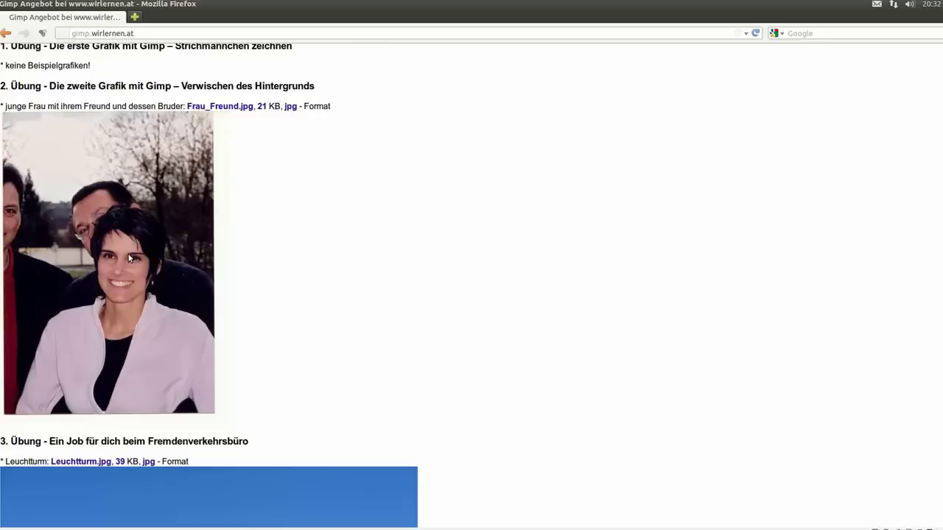
pyautogui.press('super')
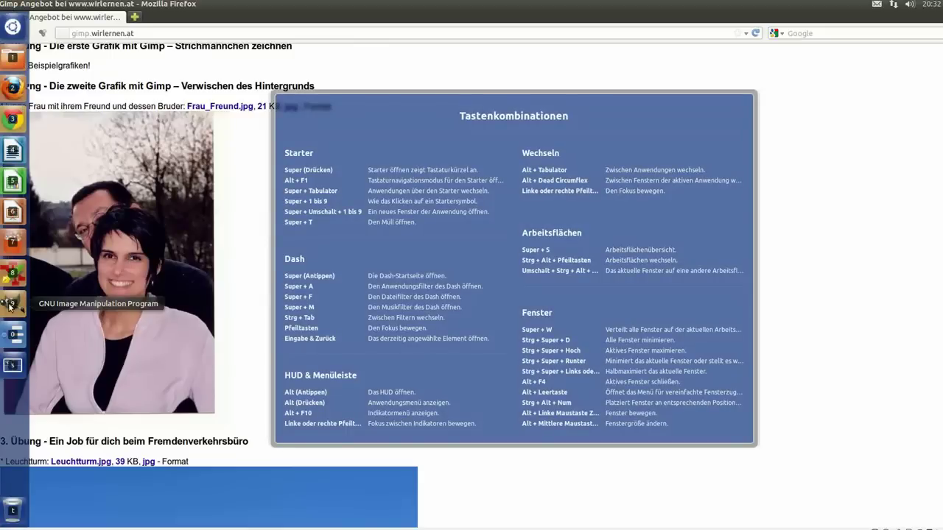
# Launch GIMP and create a new image from the clipboard via Datei > Erstellen > Aus Zwischenablage.
pyautogui.click(13, 302)
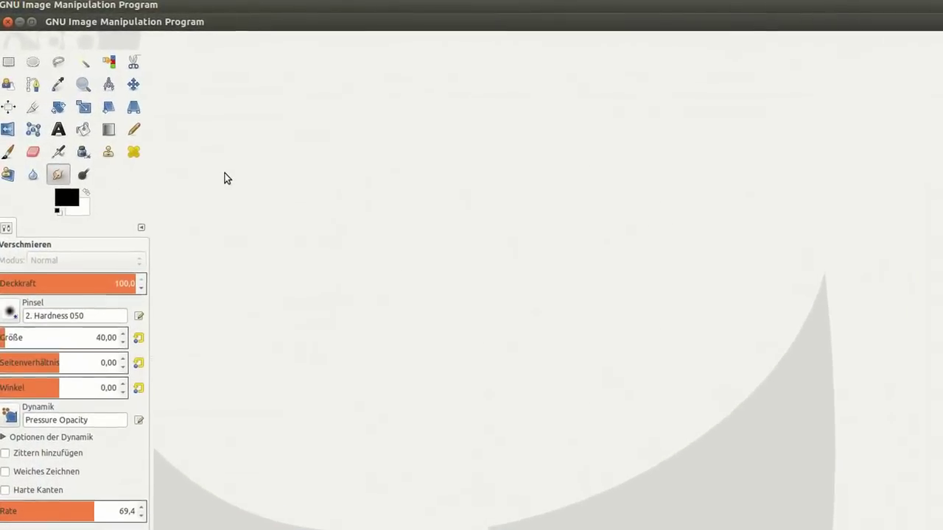
pyautogui.rightClick(253, 132)
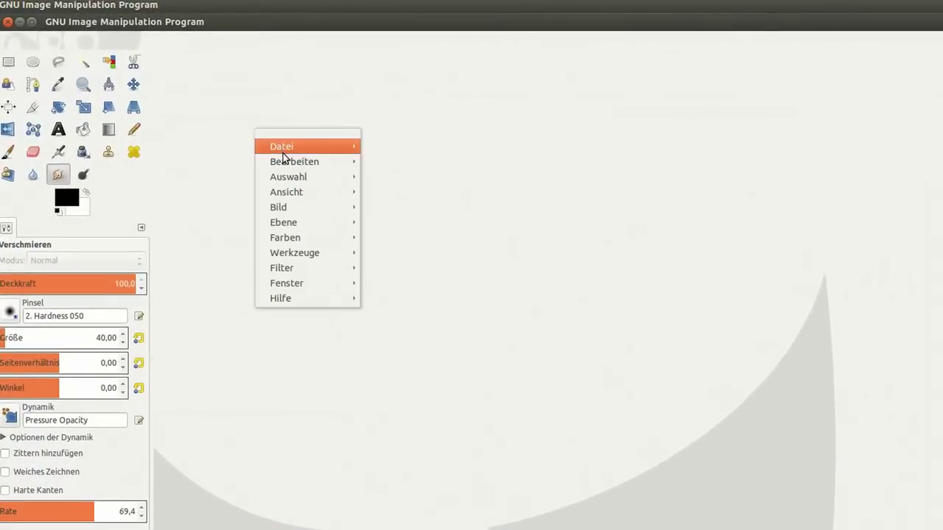
pyautogui.moveTo(281, 147)
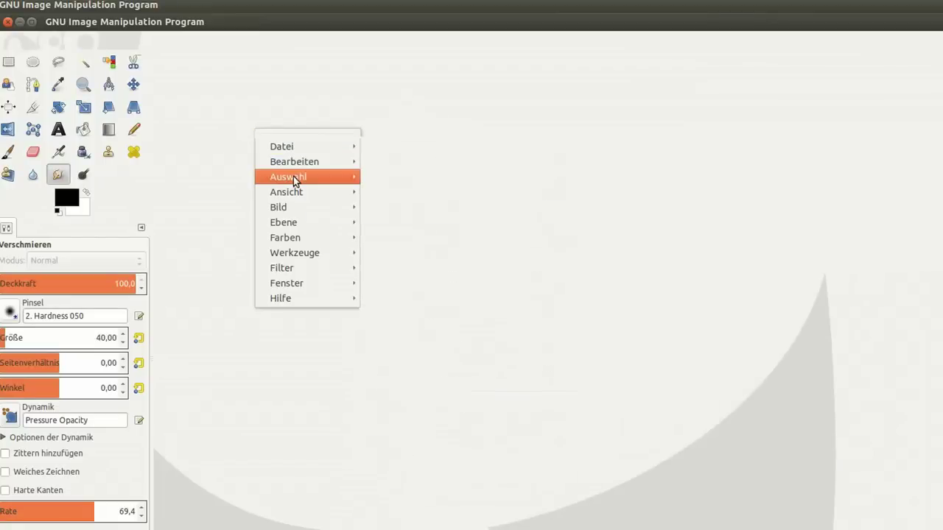
pyautogui.moveTo(394, 170)
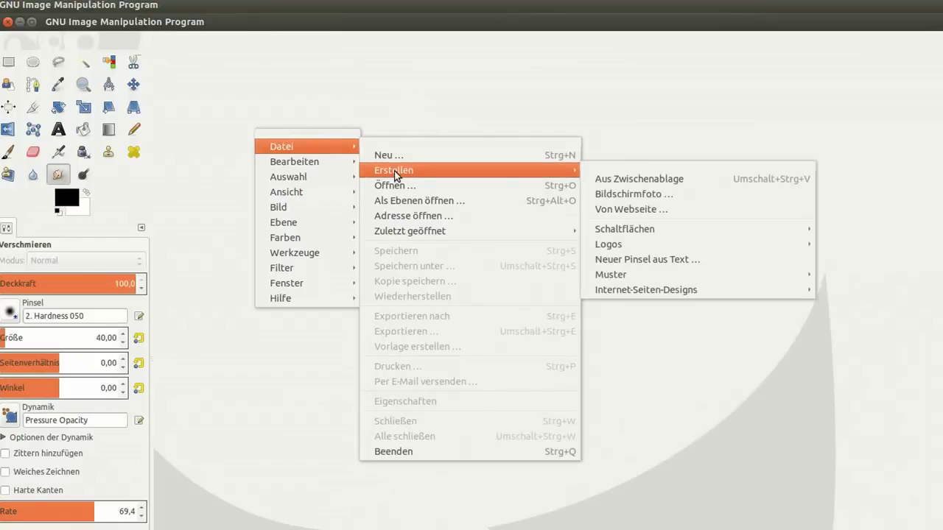
pyautogui.click(643, 179)
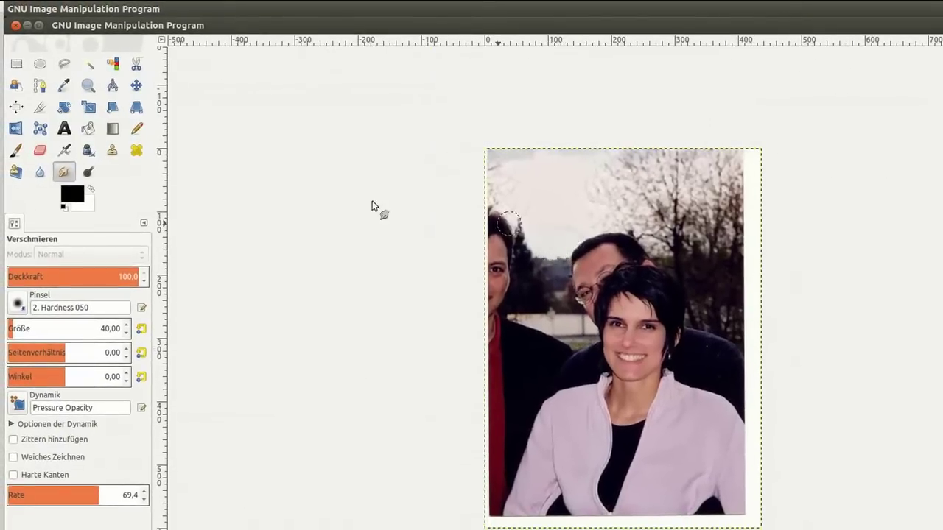
# Select a 350 × 447 px rectangle around the woman and her friend and cut it out.
pyautogui.click(17, 66)
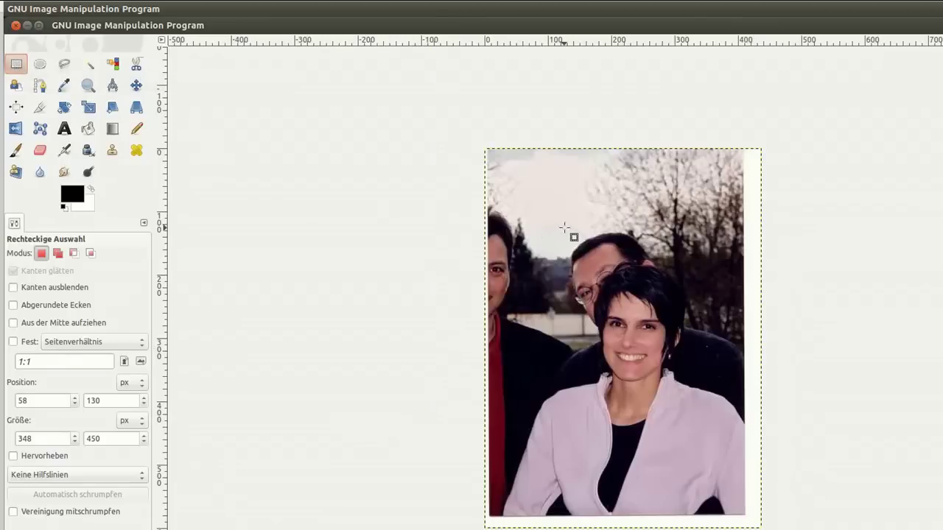
pyautogui.moveTo(550, 219)
pyautogui.mouseDown()
pyautogui.moveTo(611, 380)
pyautogui.moveTo(745, 516)
pyautogui.mouseUp()
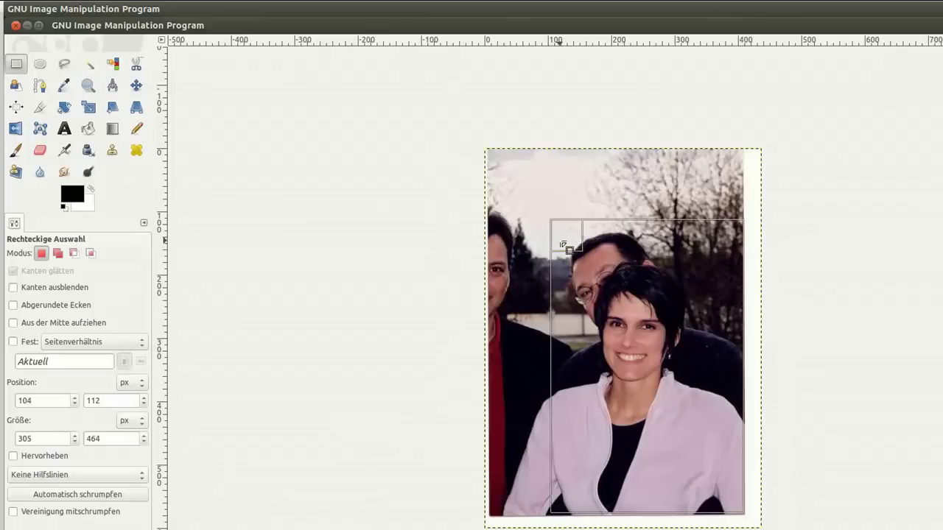
pyautogui.moveTo(556, 249)
pyautogui.mouseDown()
pyautogui.moveTo(517, 259)
pyautogui.moveTo(534, 257)
pyautogui.mouseUp()
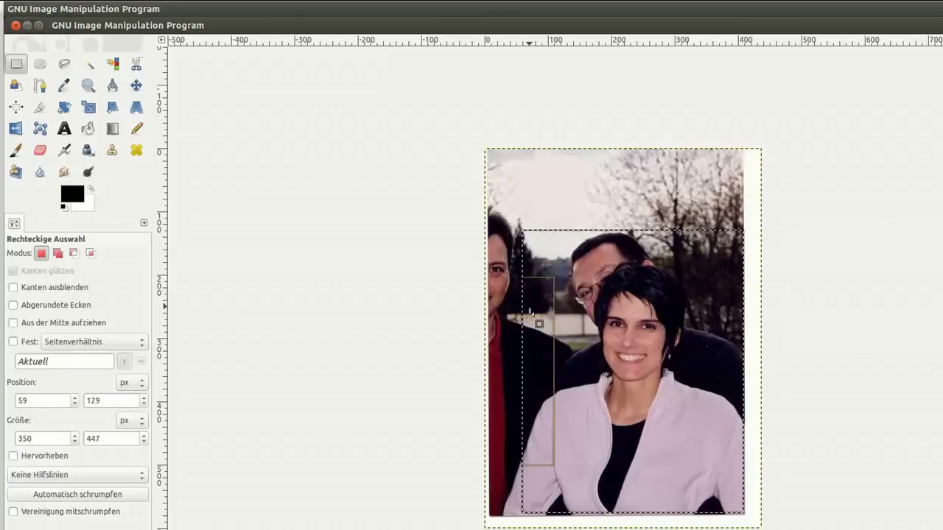
pyautogui.rightClick(582, 318)
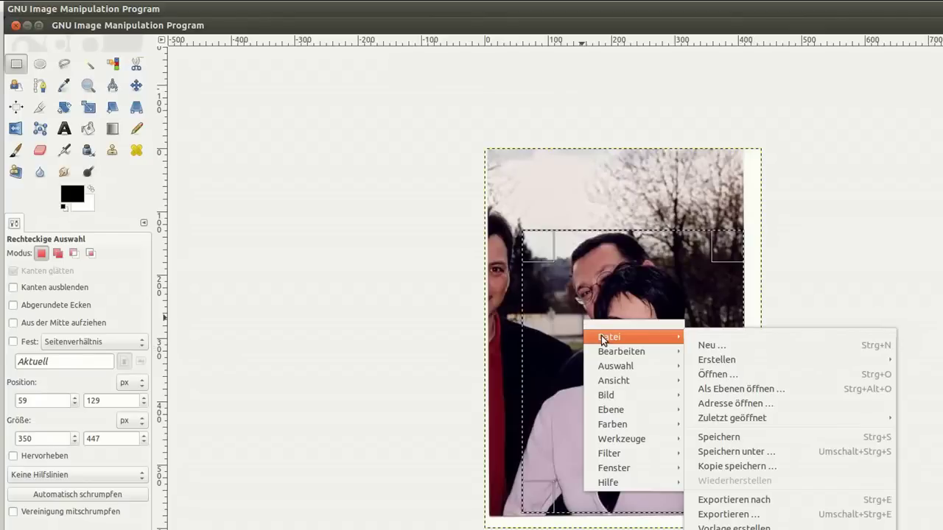
pyautogui.moveTo(621, 352)
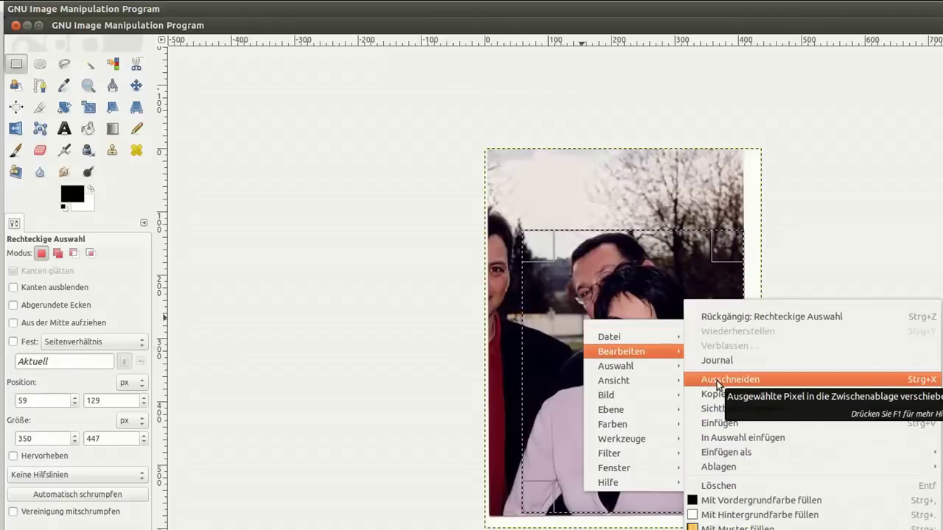
pyautogui.click(717, 380)
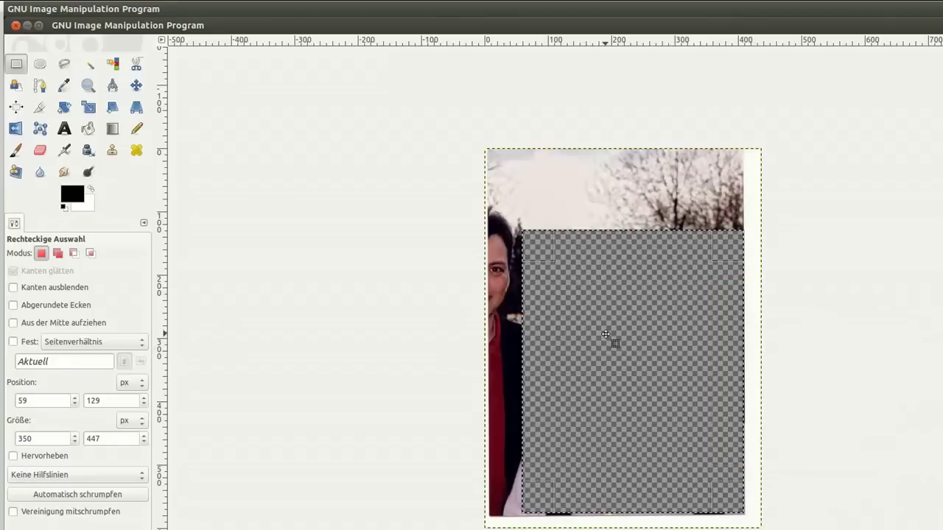
# Create a new image from the clipboard cut-out and compare it with the holed original.
pyautogui.rightClick(292, 100)
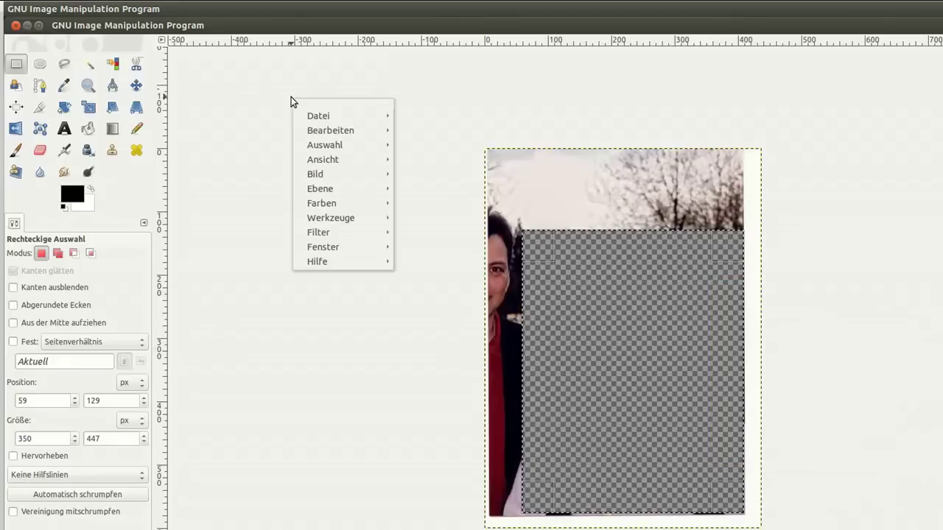
pyautogui.moveTo(318, 116)
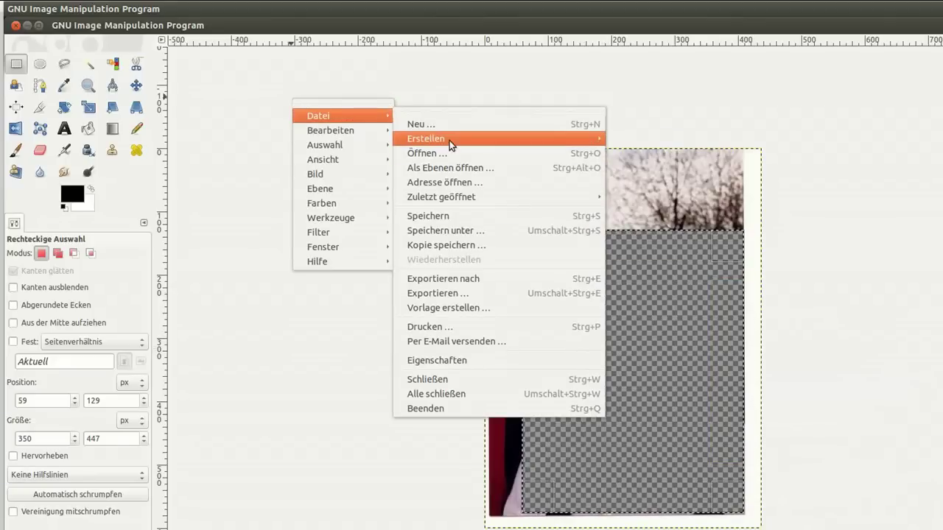
pyautogui.click(626, 147)
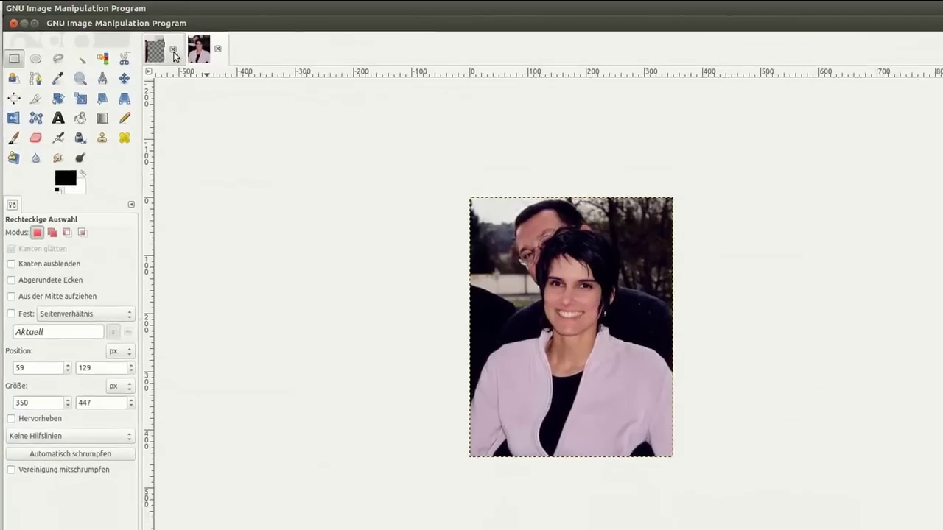
pyautogui.click(138, 46)
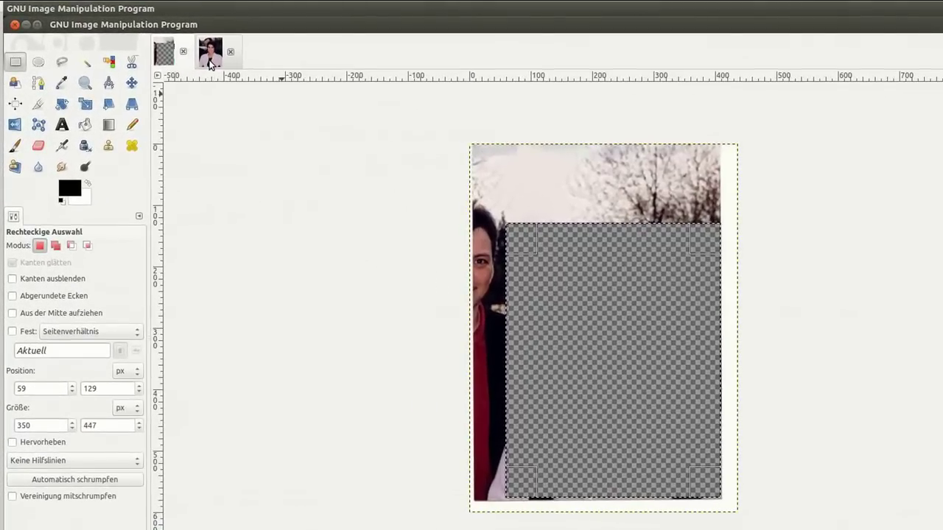
pyautogui.click(177, 46)
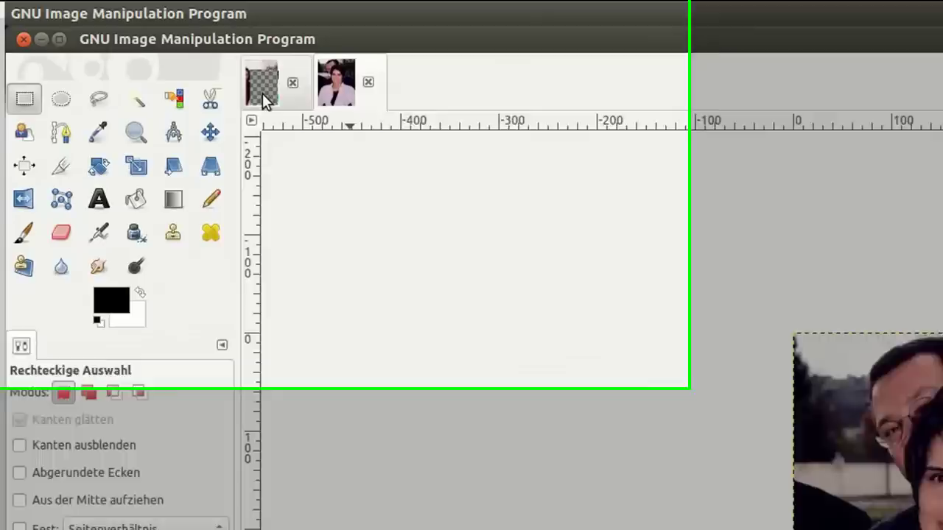
pyautogui.click(165, 61)
pyautogui.click(460, 123)
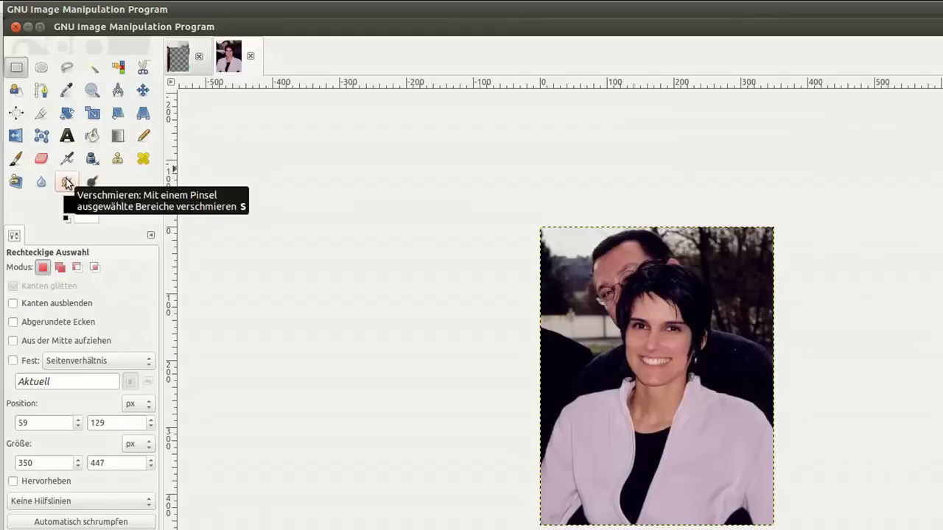
# Switch to the Smudge tool and start editing its brush size value.
pyautogui.click(67, 183)
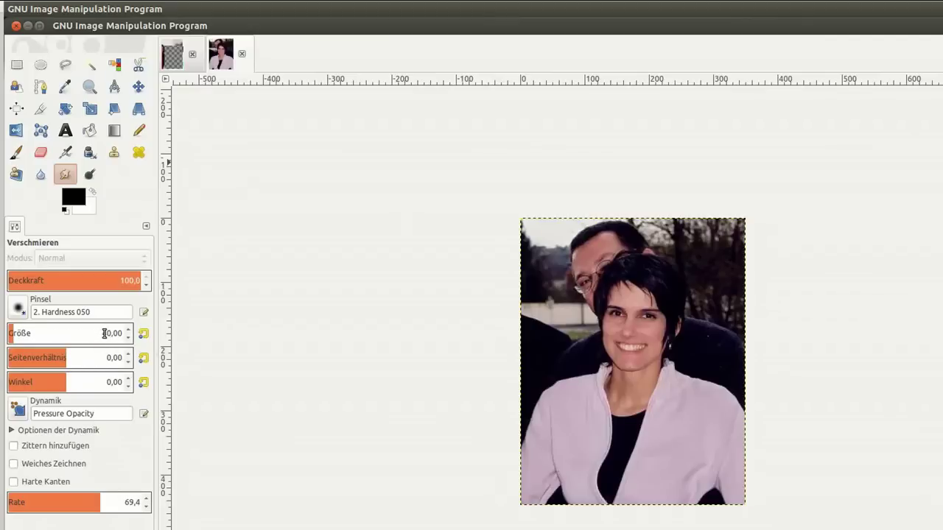
pyautogui.moveTo(105, 333); pyautogui.dragTo(118, 334)
pyautogui.click(113, 333)
pyautogui.press('BackSpace')
pyautogui.write('2')
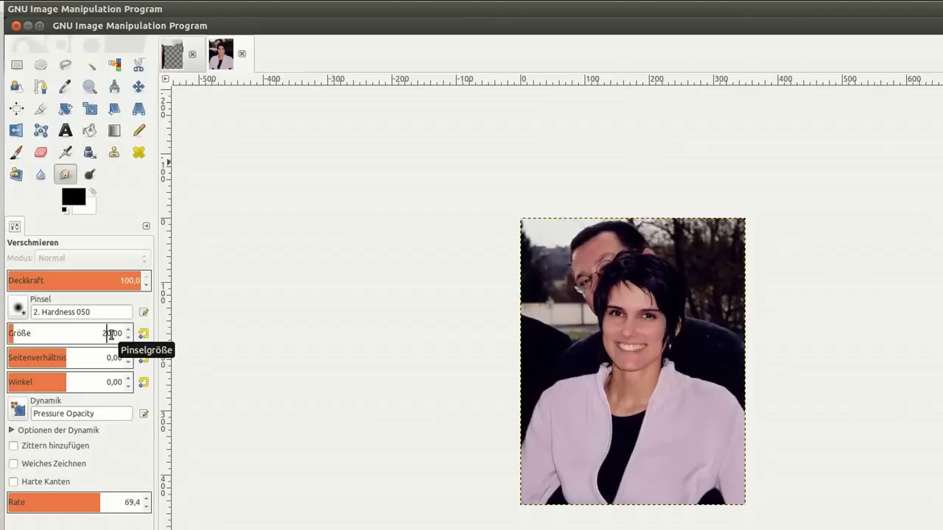
# Adjust the Smudge rate down and back up to about 65.3.
pyautogui.moveTo(97, 503)
pyautogui.mouseDown()
pyautogui.moveTo(117, 513)
pyautogui.moveTo(21, 501)
pyautogui.mouseUp()
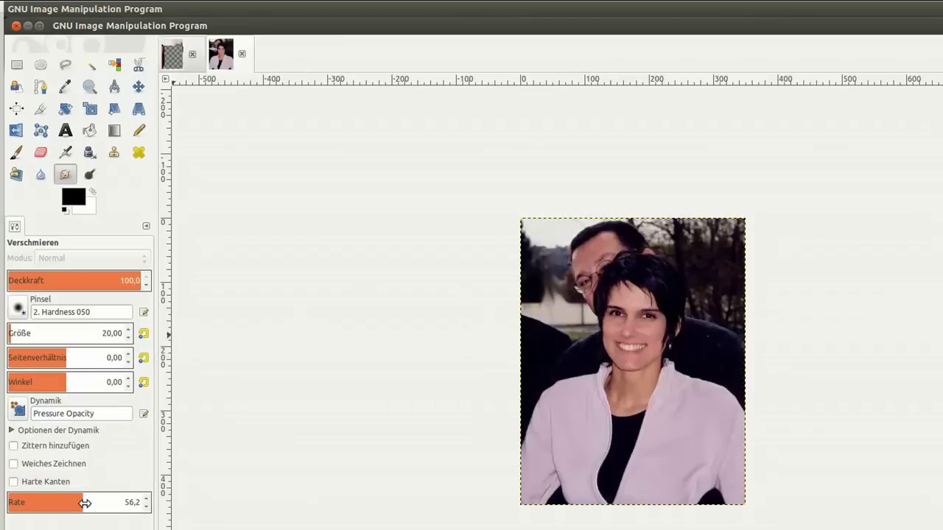
pyautogui.moveTo(81, 502); pyautogui.dragTo(126, 502)
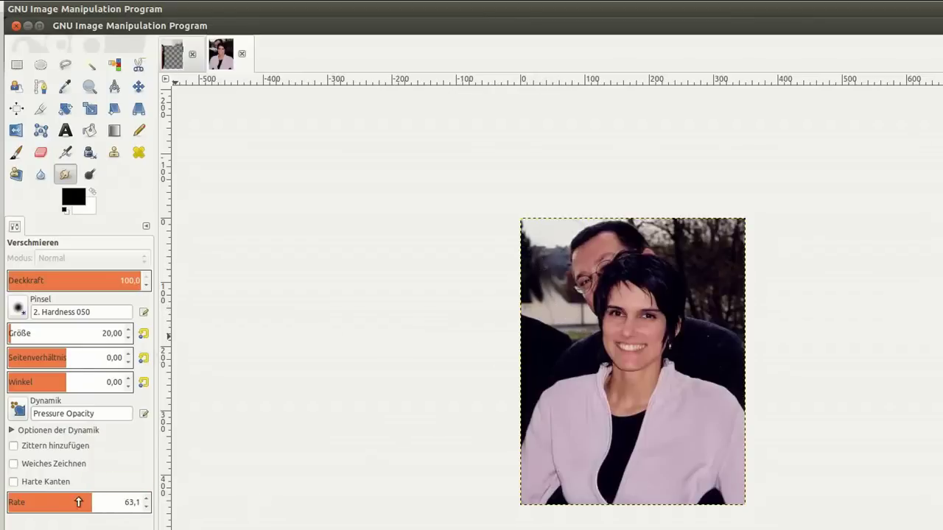
pyautogui.moveTo(93, 504); pyautogui.dragTo(96, 504)
# Enlarge the Smudge brush to about 32 and smear the background left of the man's head.
pyautogui.click(124, 503)
pyautogui.moveTo(18, 334); pyautogui.dragTo(28, 335)
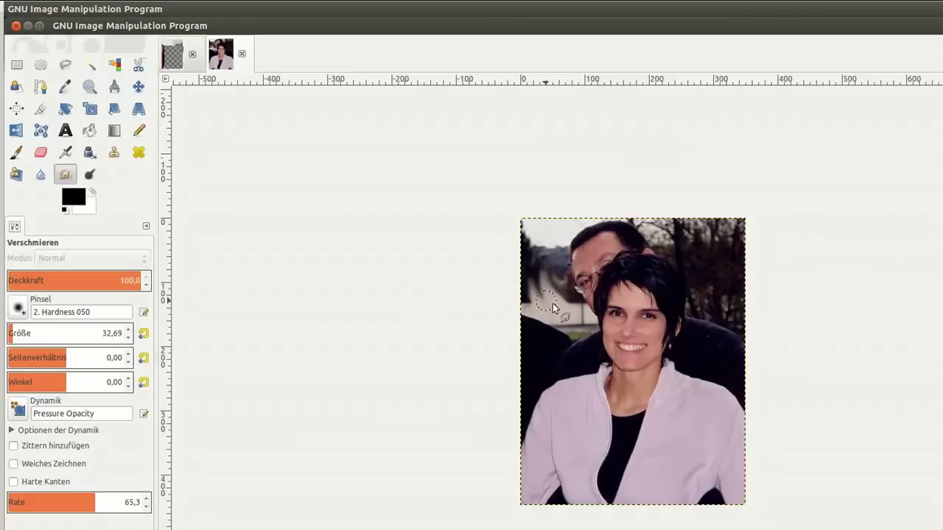
pyautogui.moveTo(567, 311); pyautogui.dragTo(558, 245)
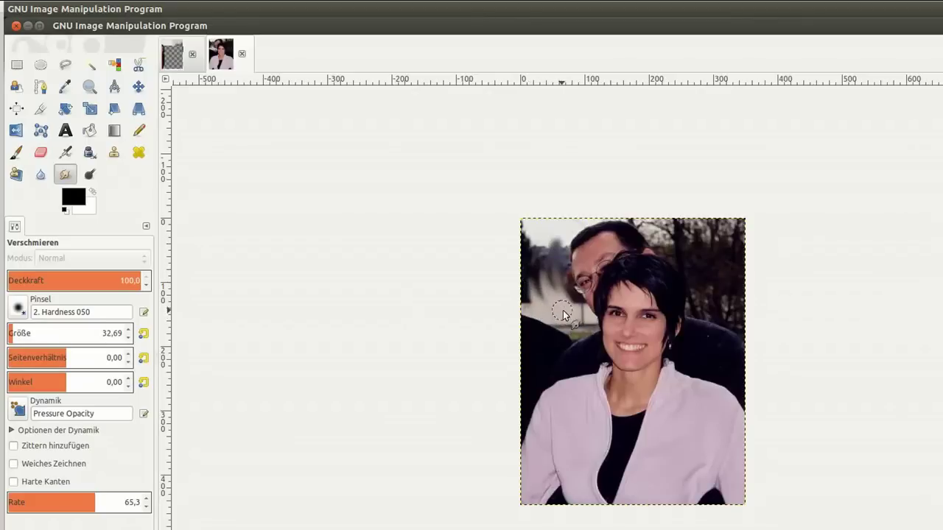
pyautogui.moveTo(563, 314); pyautogui.dragTo(553, 245)
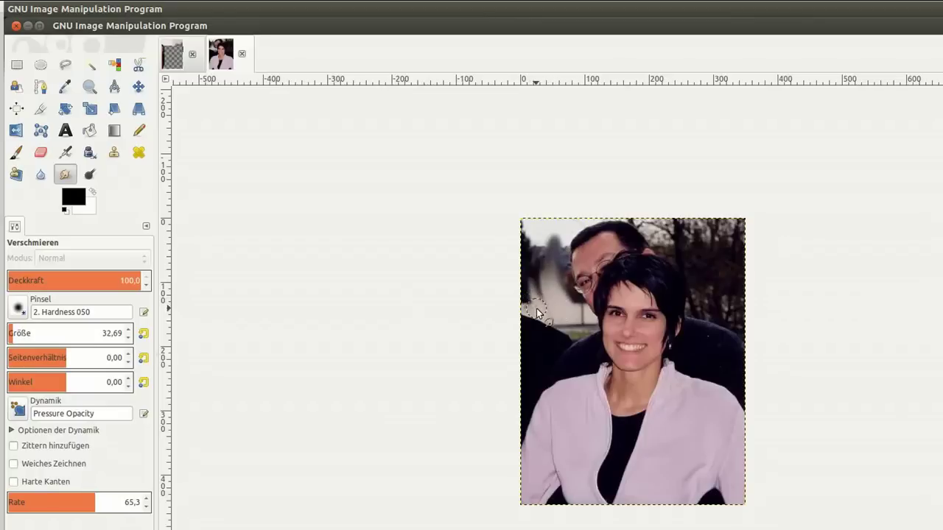
# Blur the streaks beside his head further and smudge the dark upper-right trees.
pyautogui.moveTo(537, 313)
pyautogui.mouseDown()
pyautogui.moveTo(542, 246)
pyautogui.moveTo(551, 311)
pyautogui.moveTo(569, 221)
pyautogui.mouseUp()
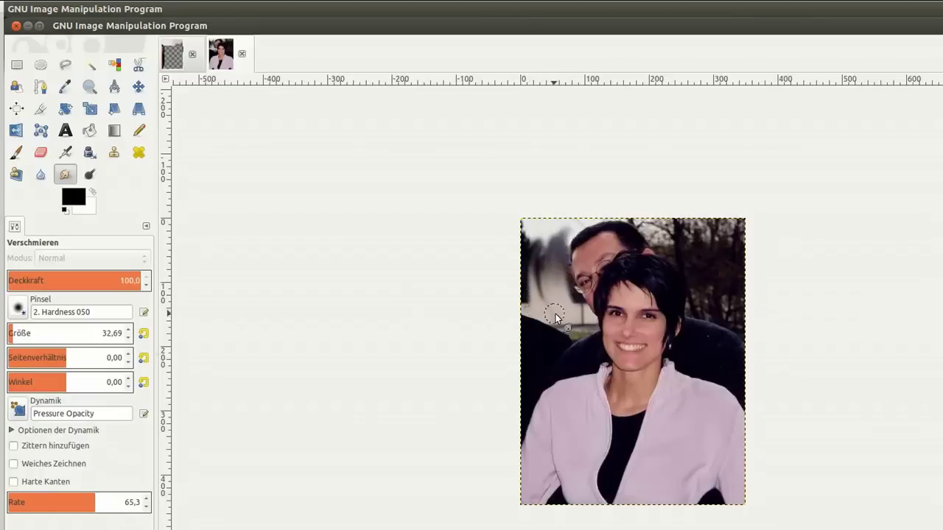
pyautogui.moveTo(556, 317)
pyautogui.mouseDown()
pyautogui.moveTo(541, 254)
pyautogui.moveTo(552, 294)
pyautogui.moveTo(582, 324)
pyautogui.moveTo(544, 234)
pyautogui.moveTo(553, 302)
pyautogui.moveTo(545, 324)
pyautogui.moveTo(526, 256)
pyautogui.mouseUp()
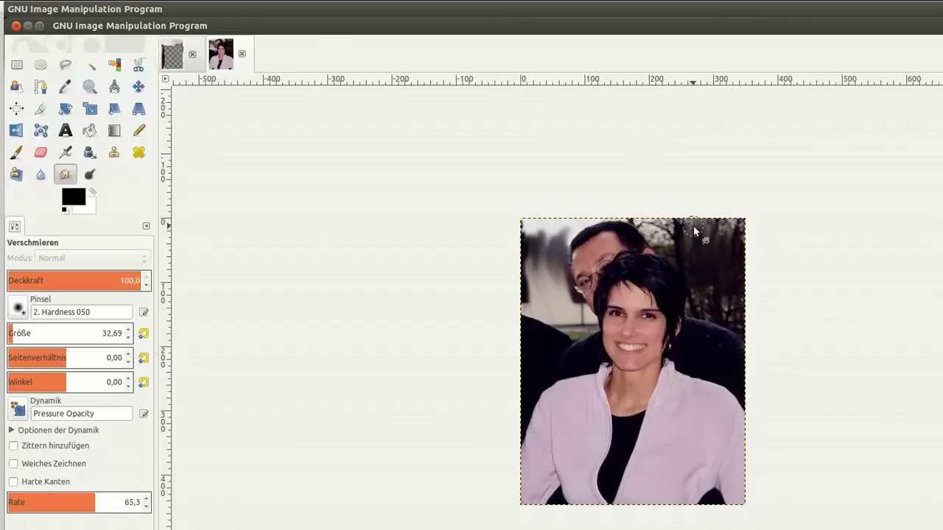
pyautogui.moveTo(685, 251); pyautogui.dragTo(669, 227)
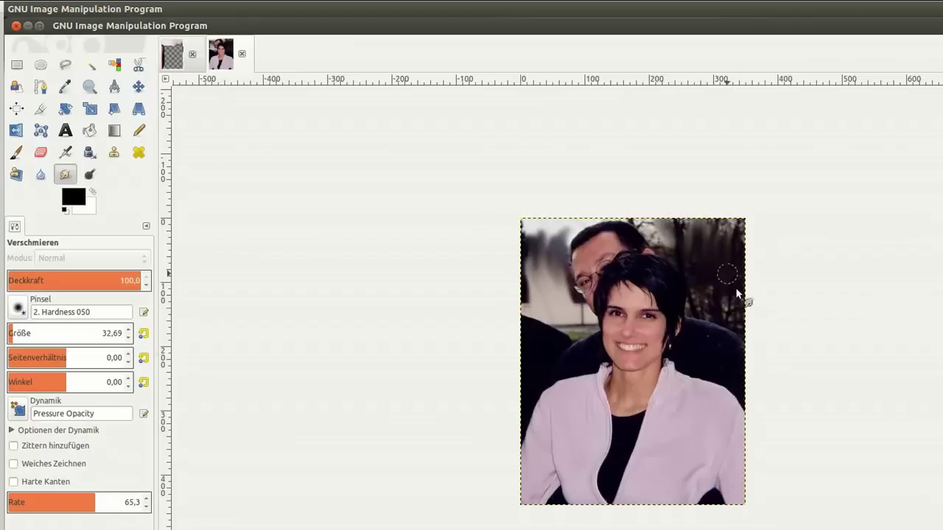
pyautogui.moveTo(706, 274); pyautogui.dragTo(660, 222)
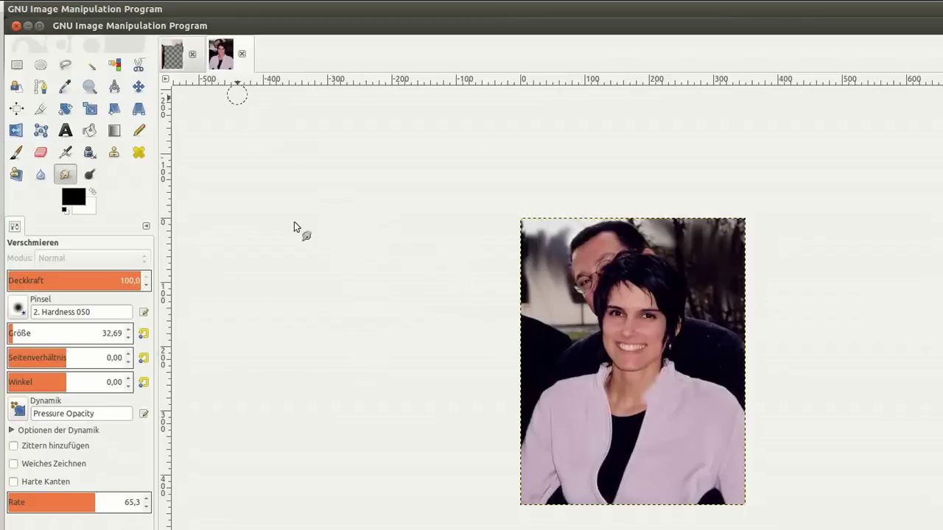
# Save the blurred cut-out as 003.xcf in the Desktop's Gimp folder using Save As.
pyautogui.rightClick(325, 233)
pyautogui.moveTo(376, 252)
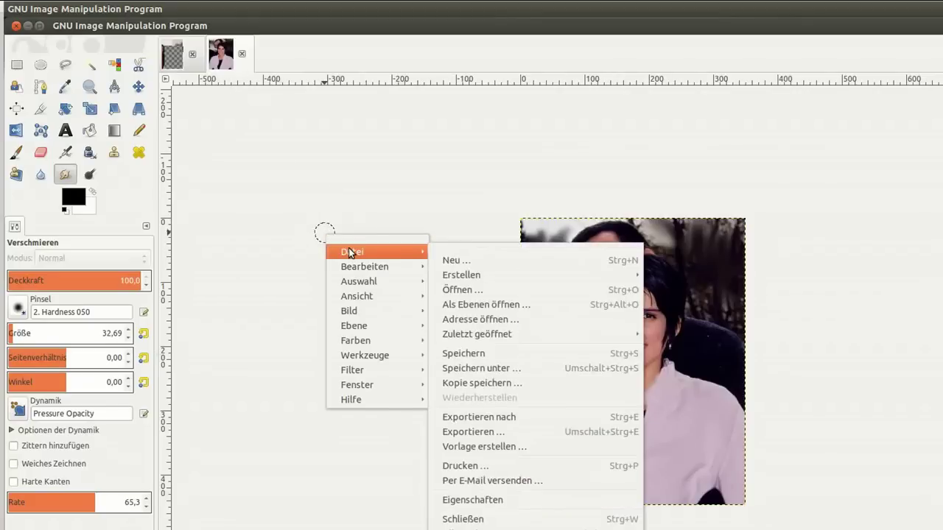
pyautogui.click(498, 367)
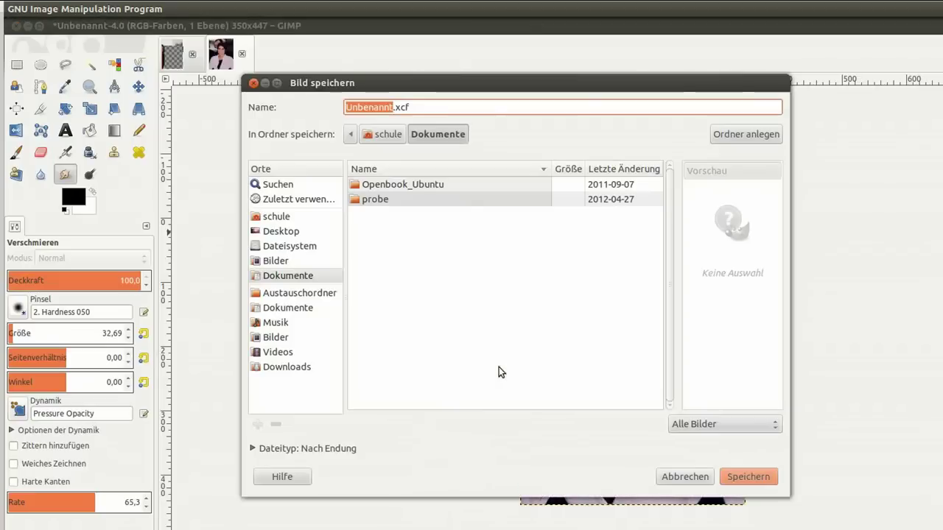
pyautogui.click(288, 231)
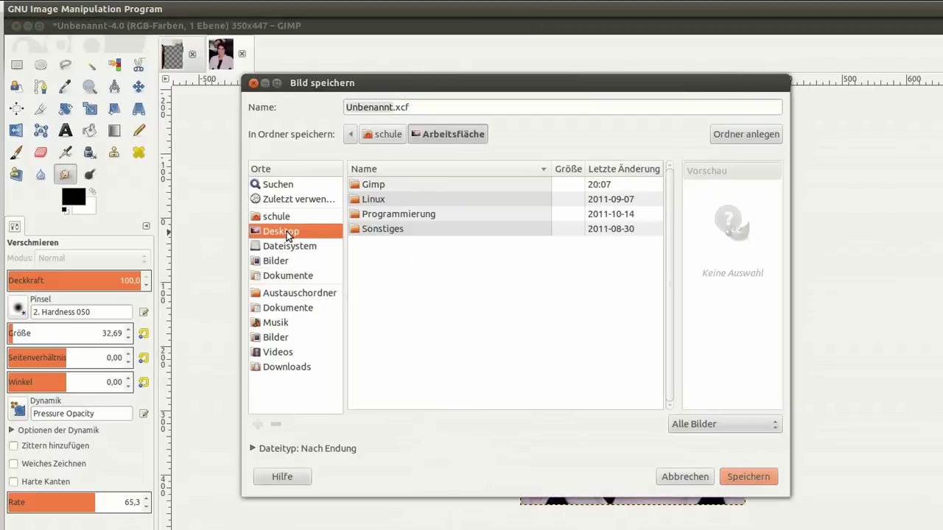
pyautogui.doubleClick(361, 185)
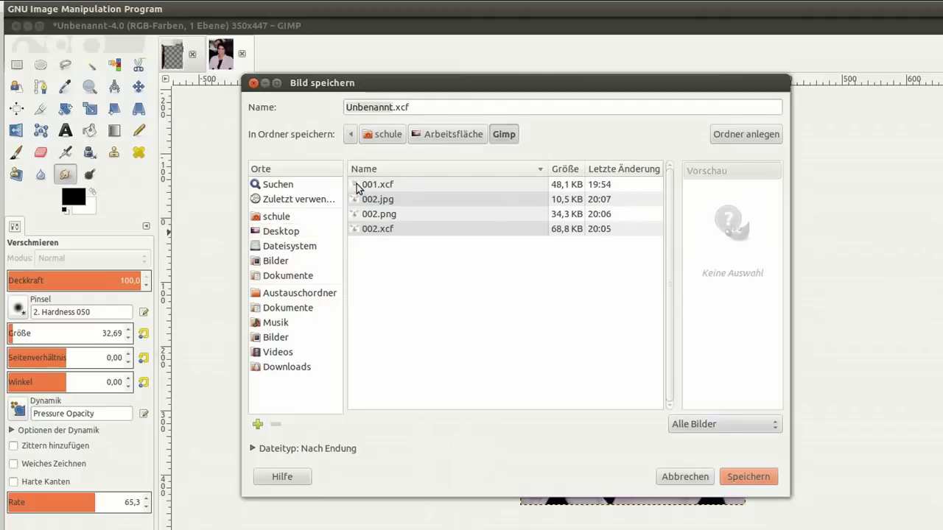
pyautogui.click(396, 107)
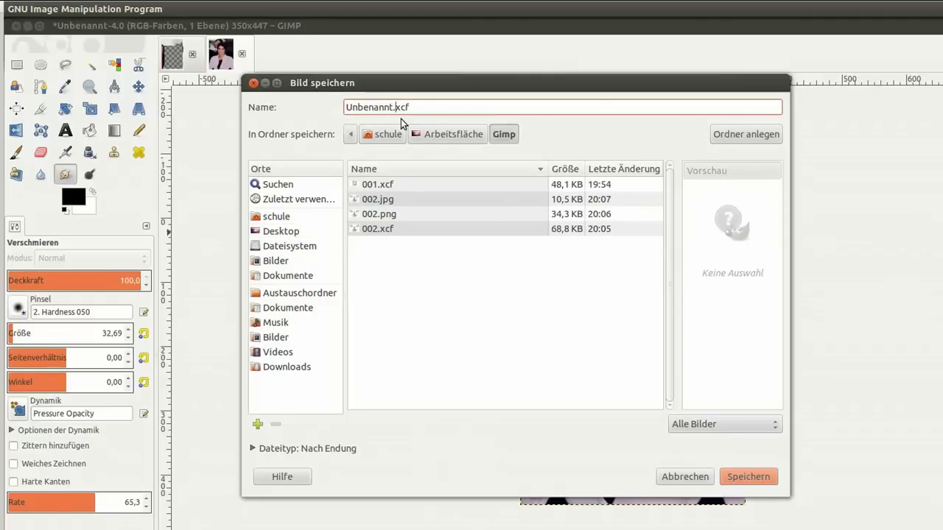
pyautogui.hotkey('shift', 'Home')
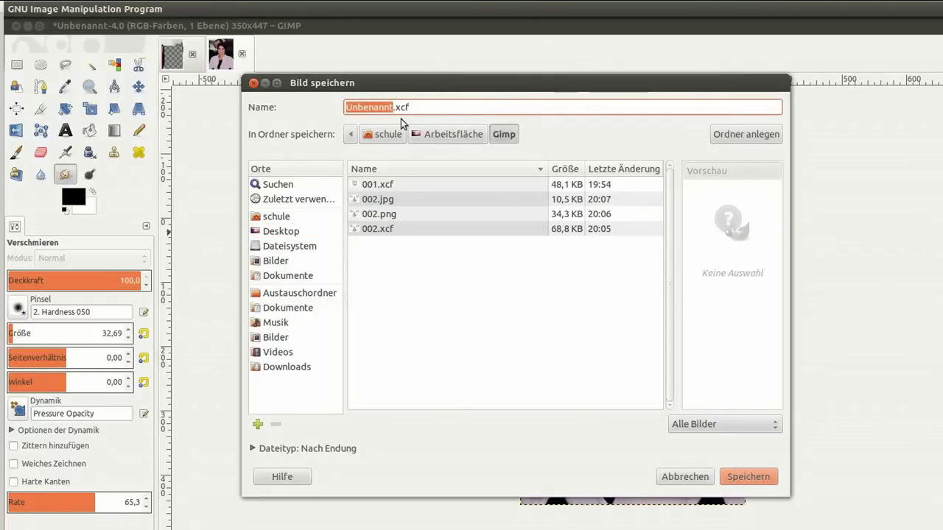
pyautogui.write('003')
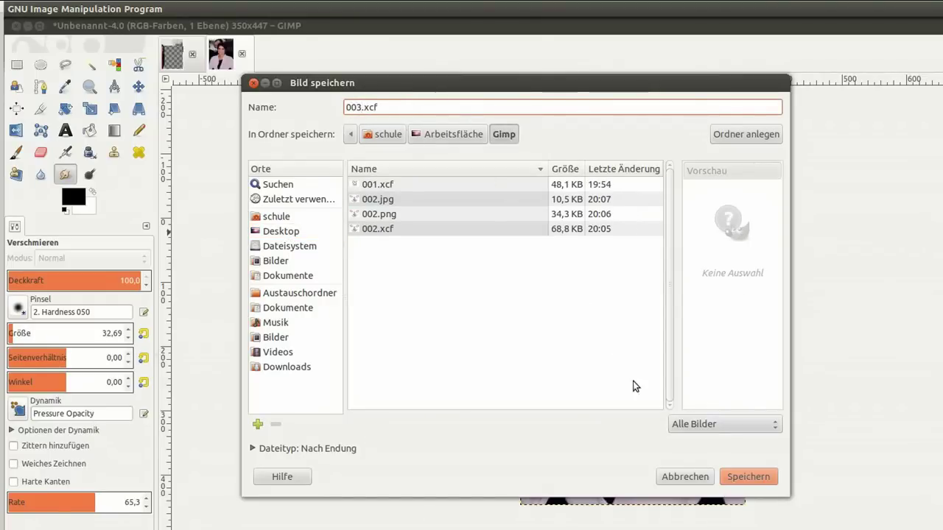
pyautogui.click(746, 477)
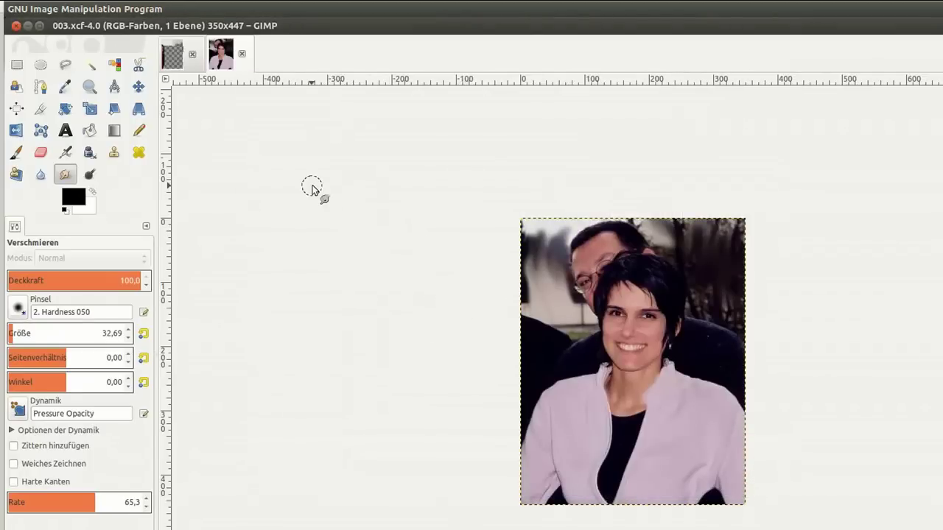
# Export the image as 003.png into the Gimp folder at PNG compression level 5.
pyautogui.rightClick(279, 151)
pyautogui.moveTo(306, 171)
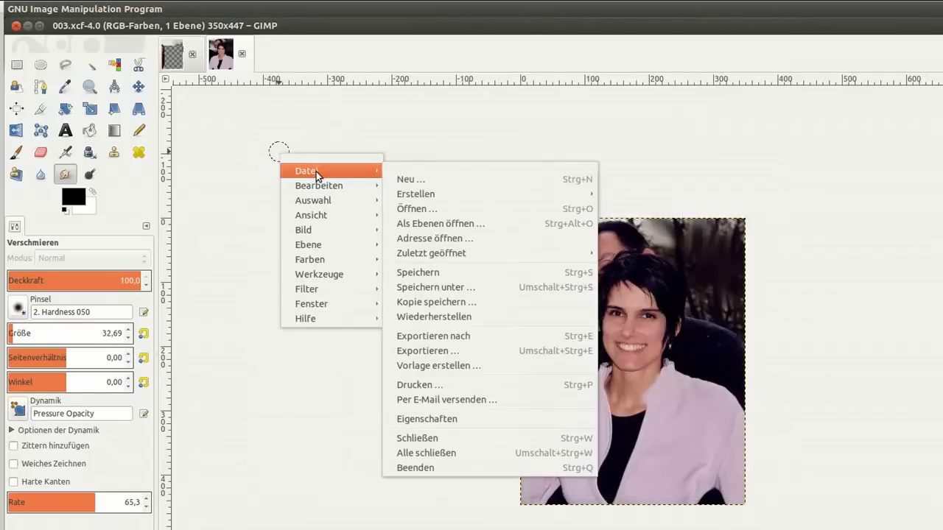
pyautogui.click(440, 352)
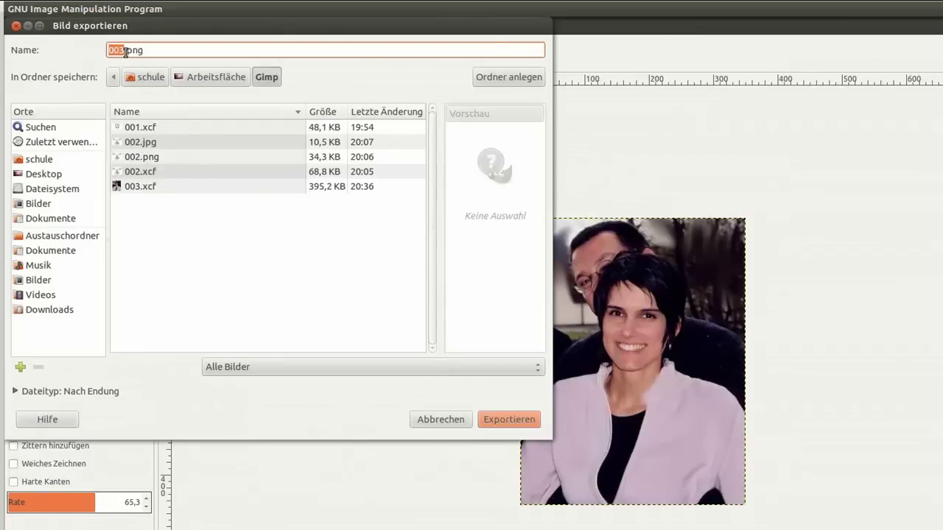
pyautogui.click(507, 422)
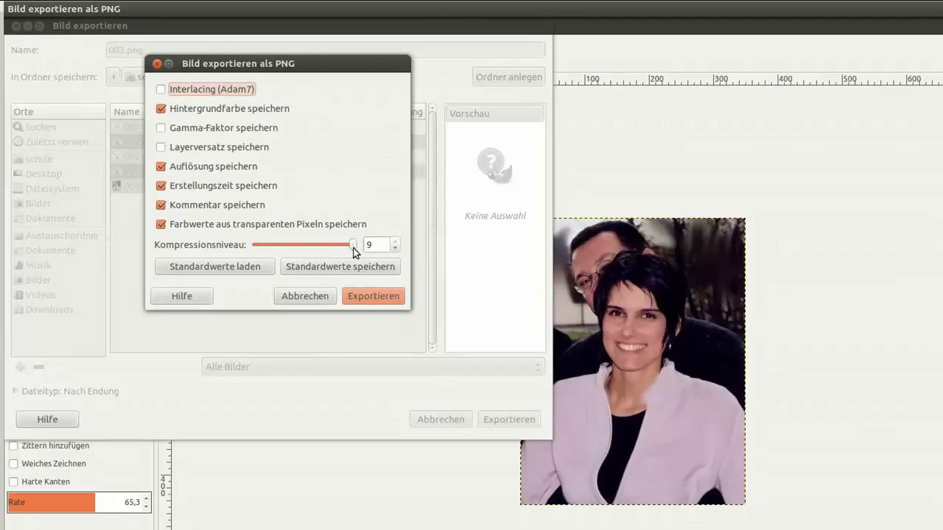
pyautogui.click(353, 248)
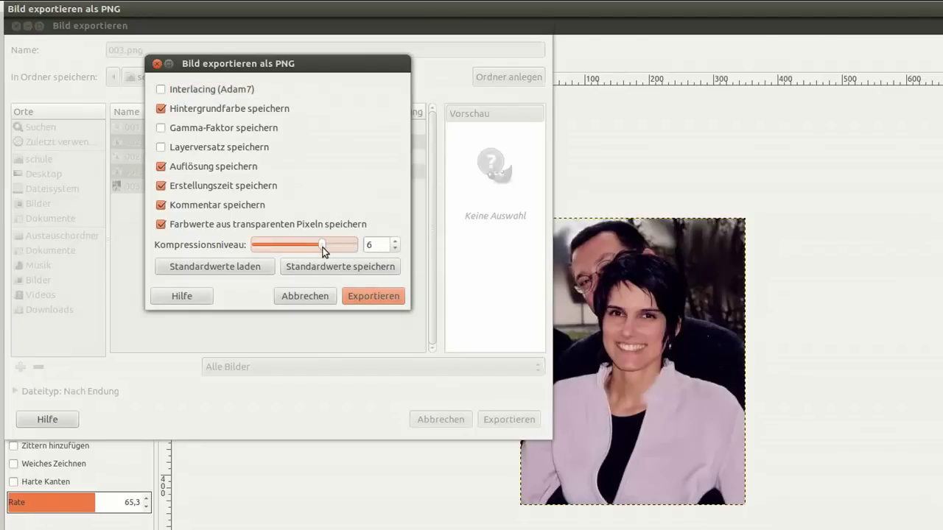
pyautogui.moveTo(318, 247); pyautogui.dragTo(315, 247)
pyautogui.click(360, 295)
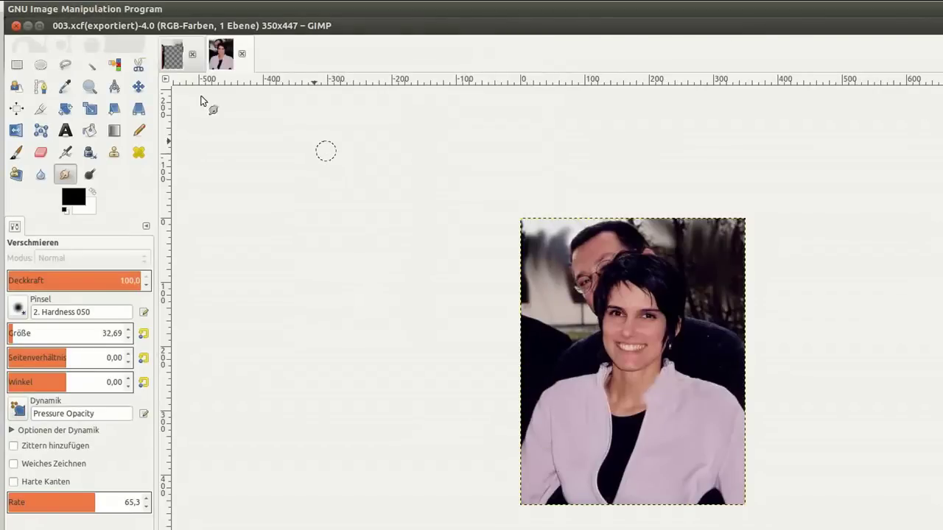
# Minimize GIMP and Firefox, preview 003.png from the Gimp folder, then close the viewer and folder.
pyautogui.click(28, 26)
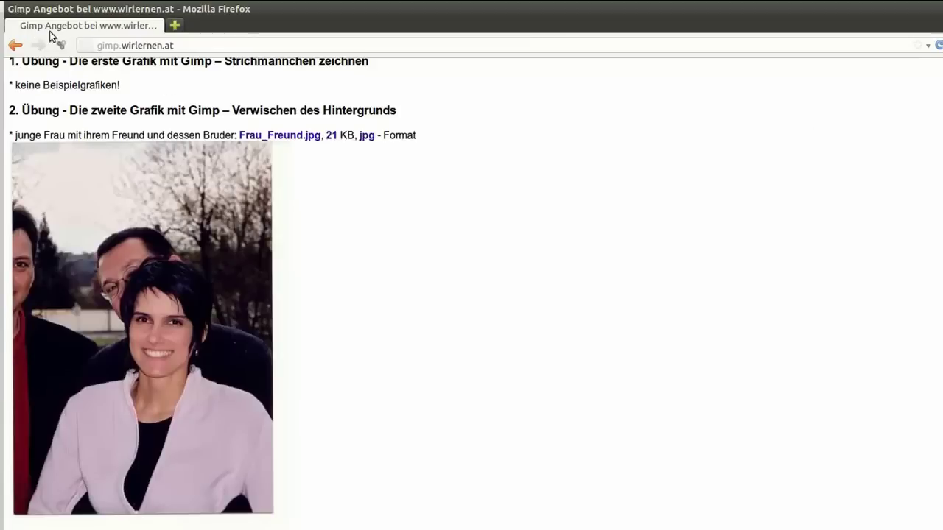
pyautogui.click(25, 9)
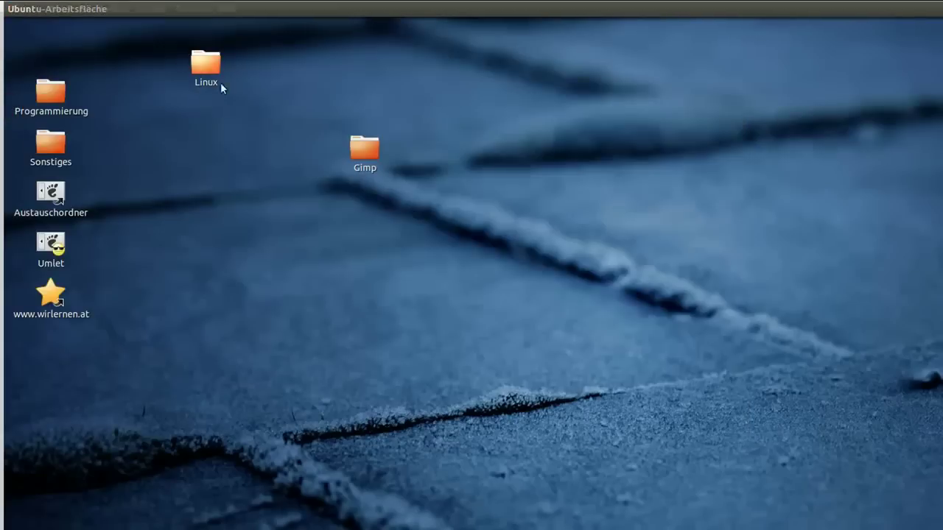
pyautogui.doubleClick(360, 152)
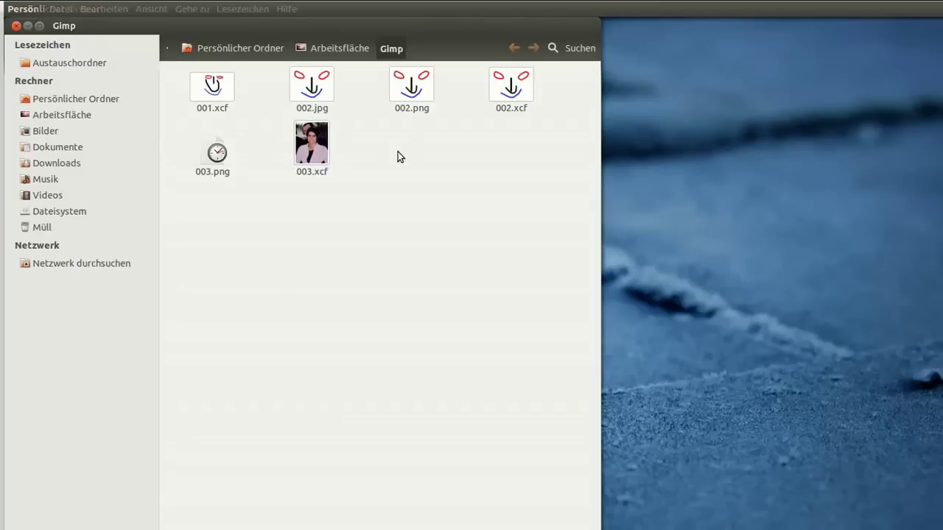
pyautogui.doubleClick(212, 144)
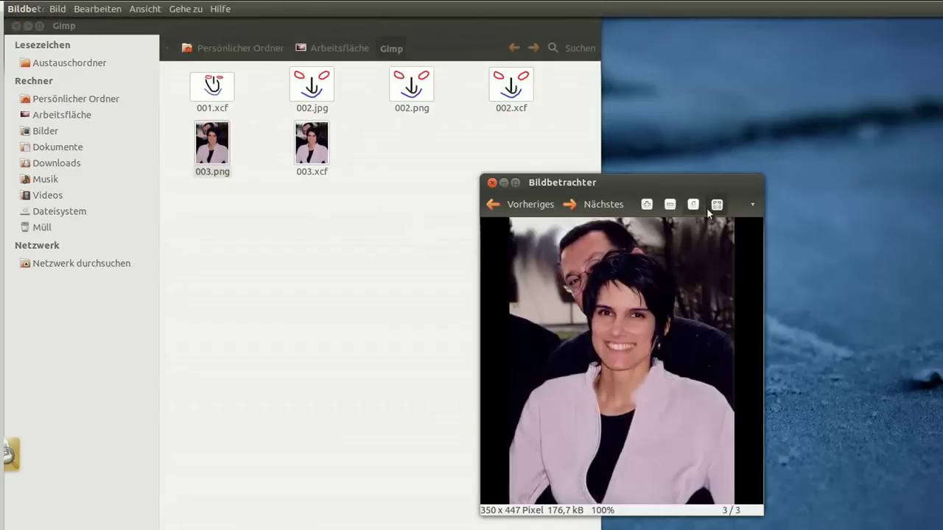
pyautogui.click(492, 183)
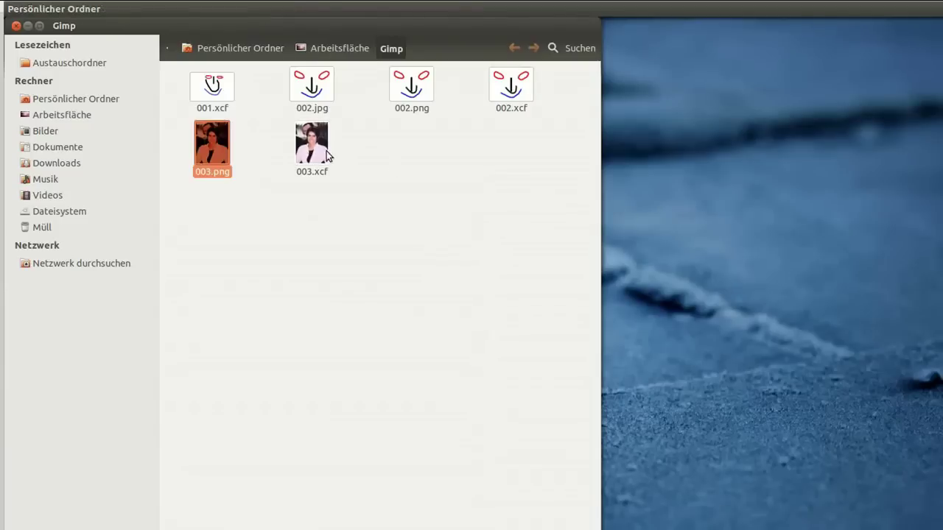
pyautogui.click(15, 26)
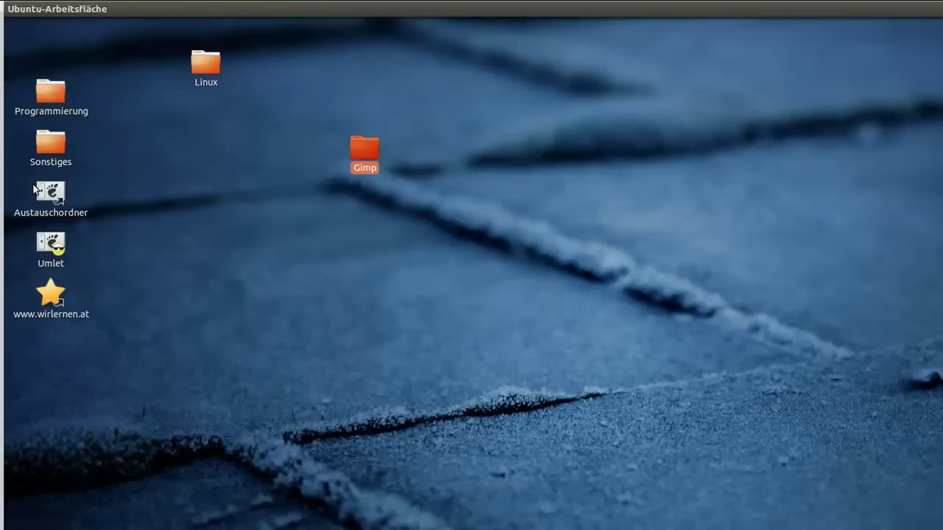
# Bring GIMP back from the launcher and quit it via Datei > Beenden, discarding the untitled image's changes.
pyautogui.press('super')
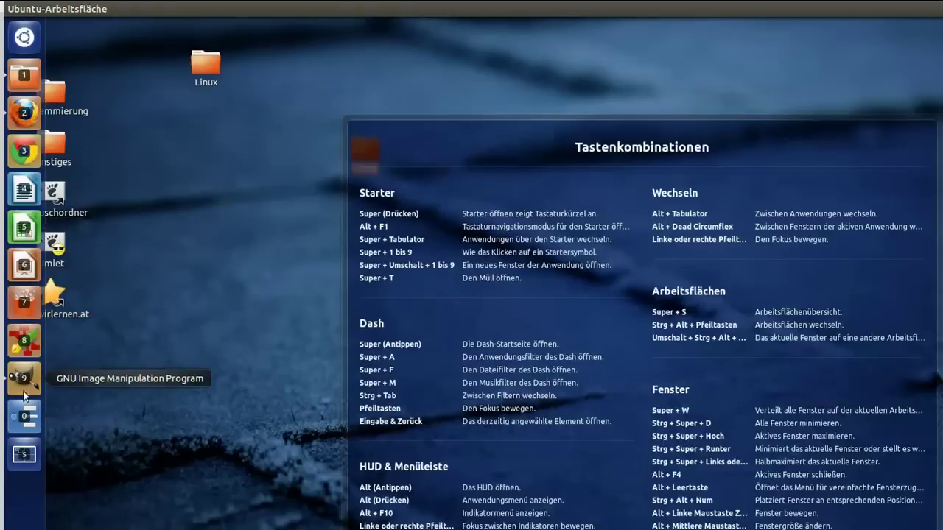
pyautogui.click(29, 384)
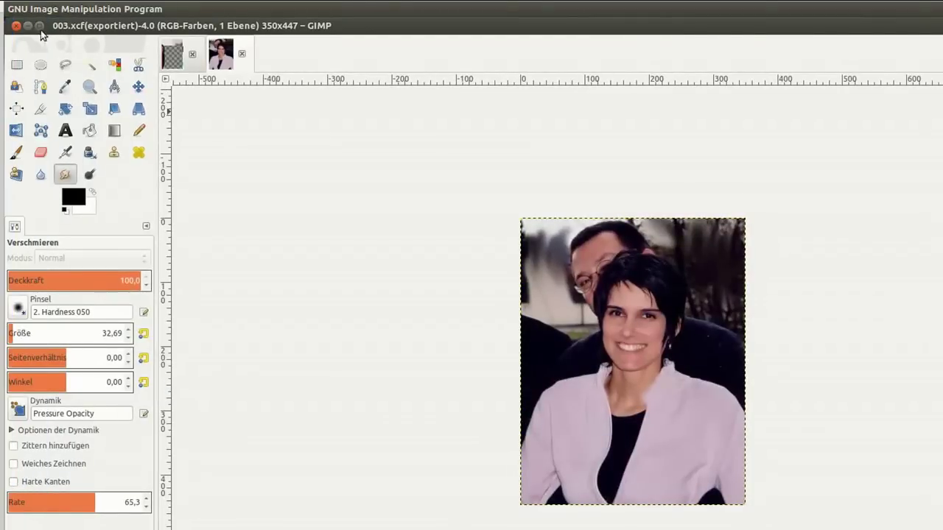
pyautogui.click(27, 27)
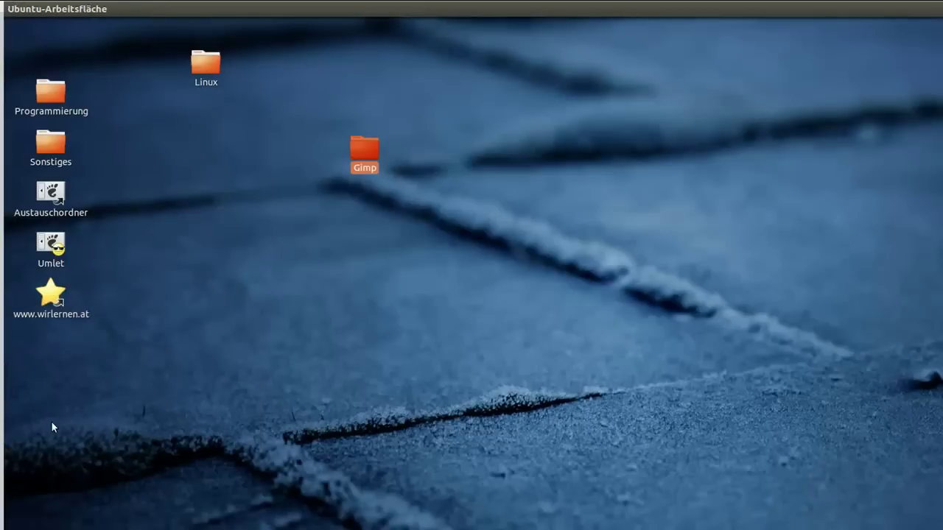
pyautogui.press('super')
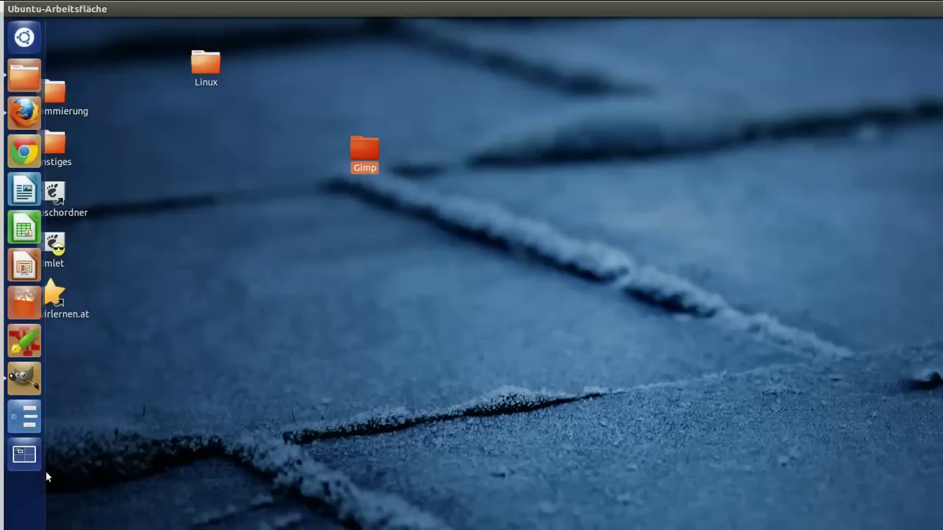
pyautogui.click(24, 376)
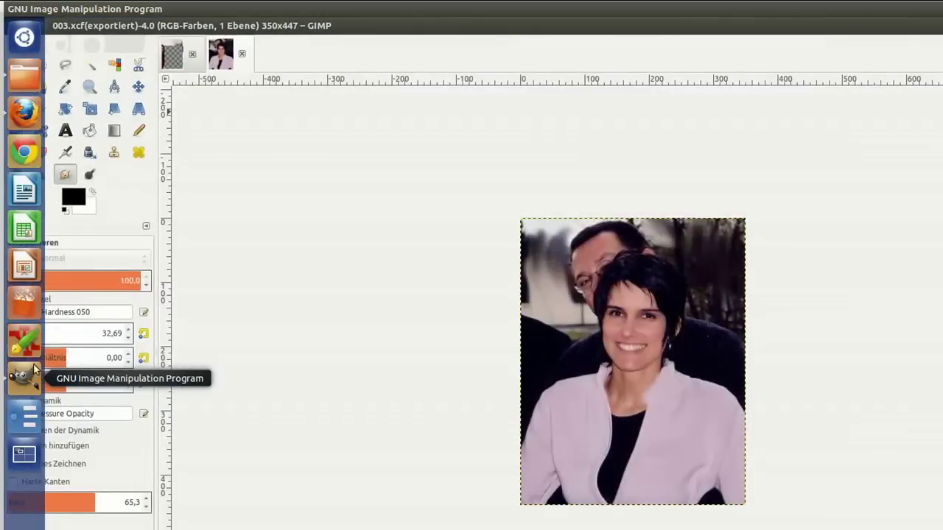
pyautogui.rightClick(249, 169)
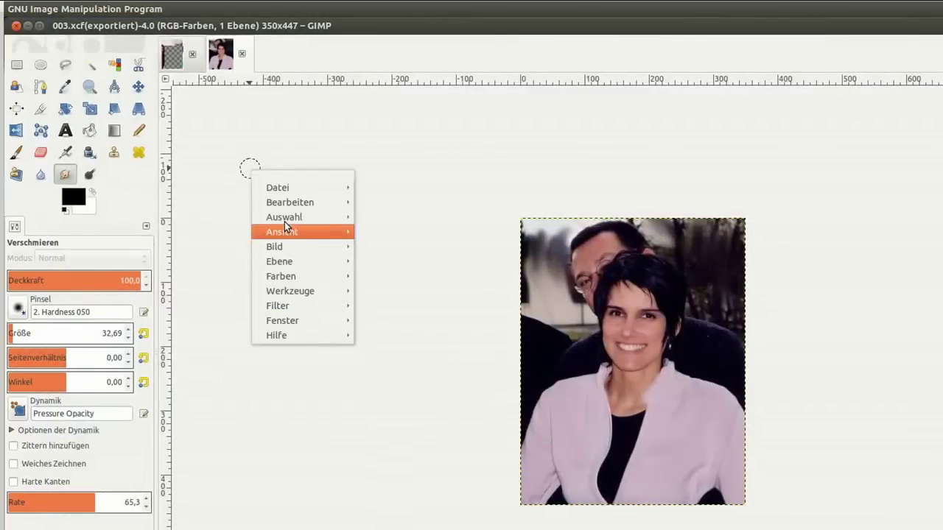
pyautogui.moveTo(291, 187)
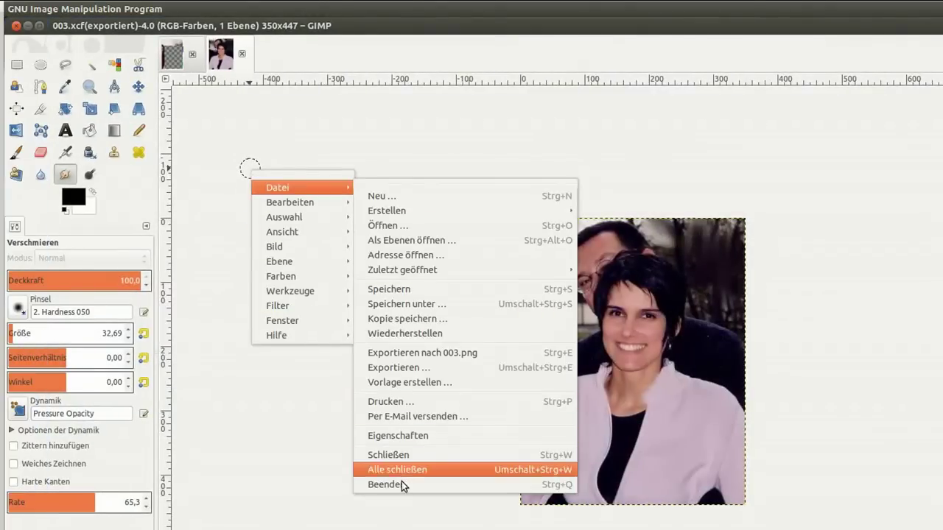
pyautogui.click(402, 485)
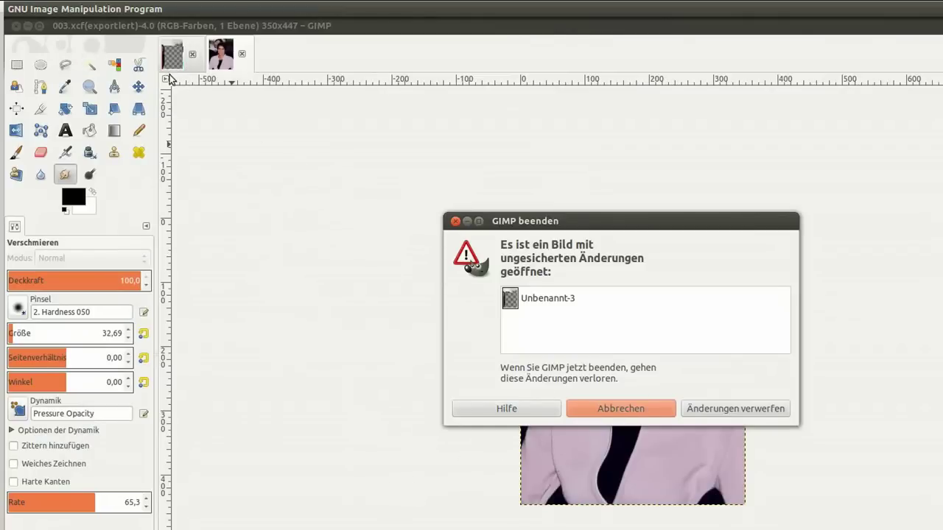
pyautogui.click(698, 412)
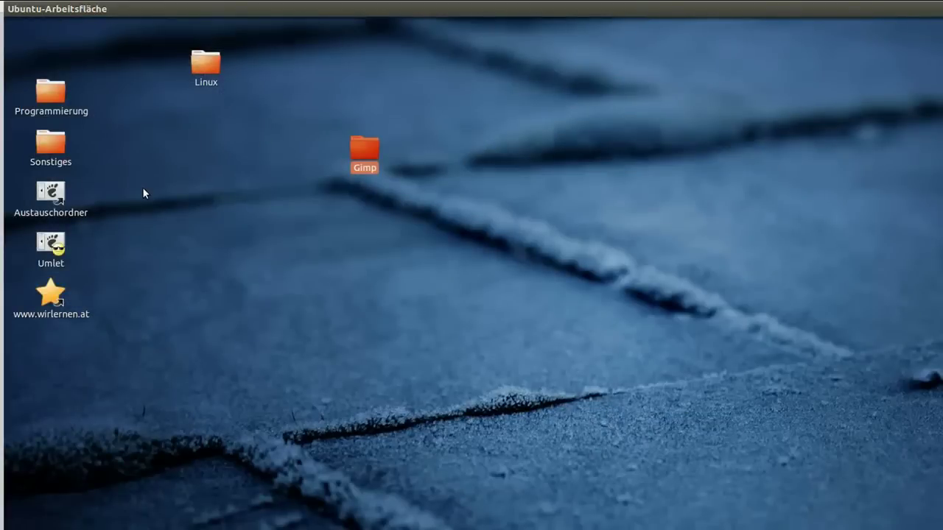
# Relaunch GNU Image Manipulation Program from the Dash's recently used applications.
pyautogui.press('super')
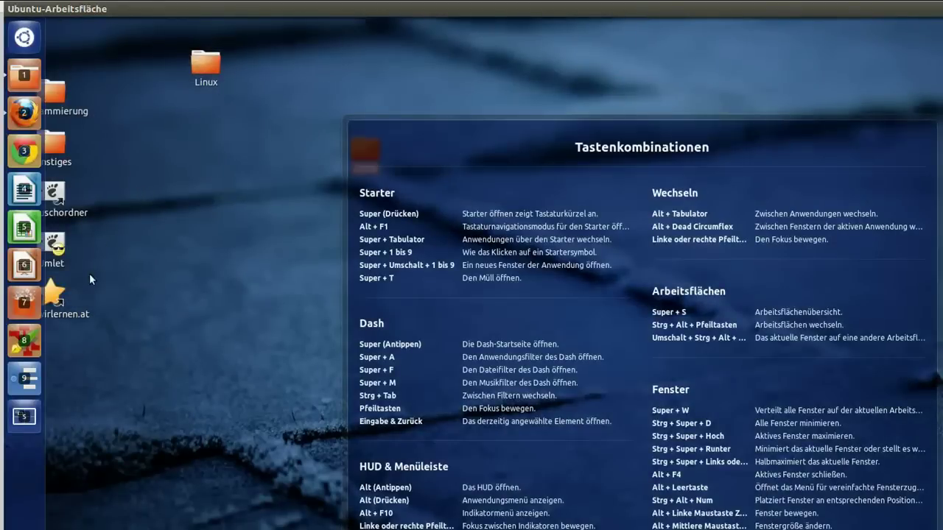
pyautogui.press('super')
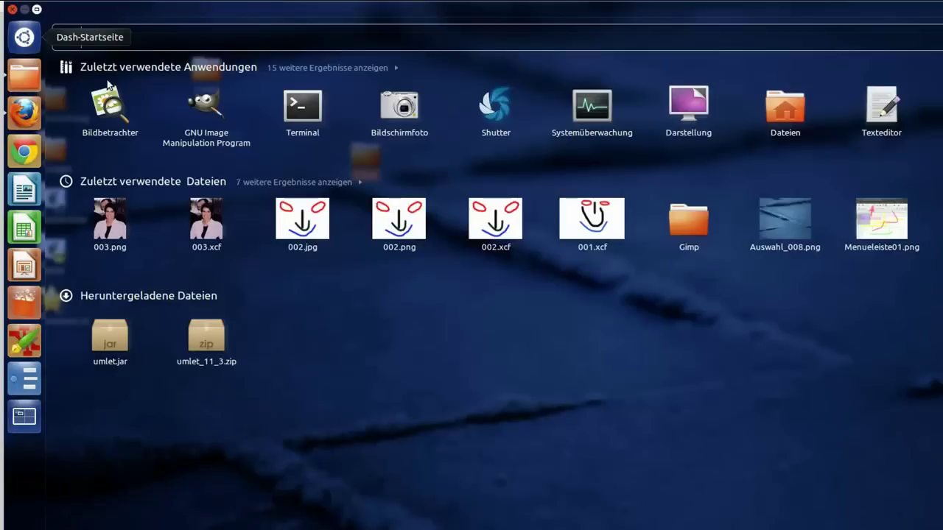
pyautogui.click(203, 121)
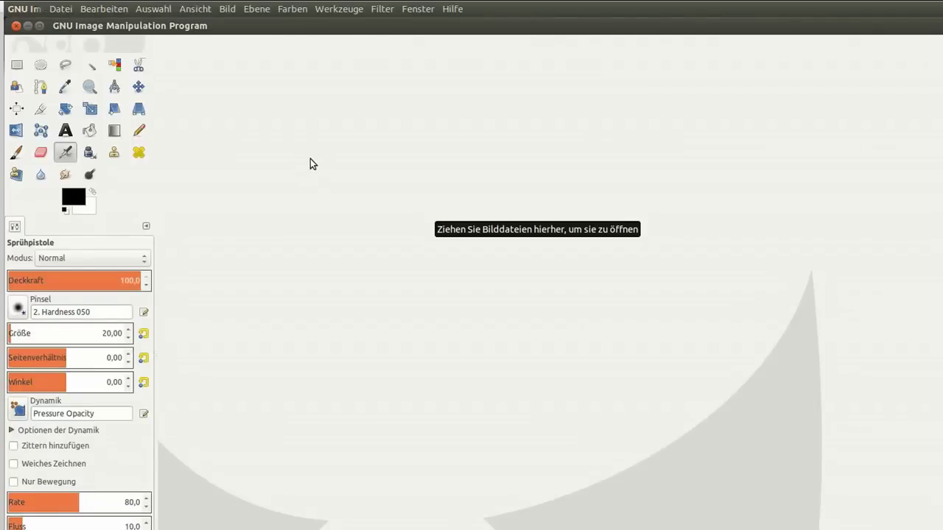
# Open 003.xcf from the Gimp folder on the Desktop via Datei > Öffnen.
pyautogui.rightClick(310, 158)
pyautogui.moveTo(361, 177)
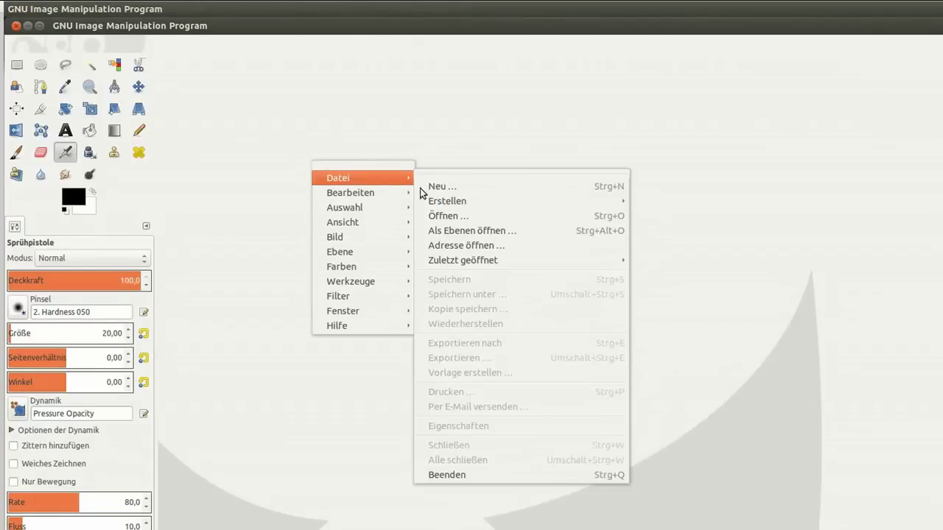
pyautogui.click(442, 216)
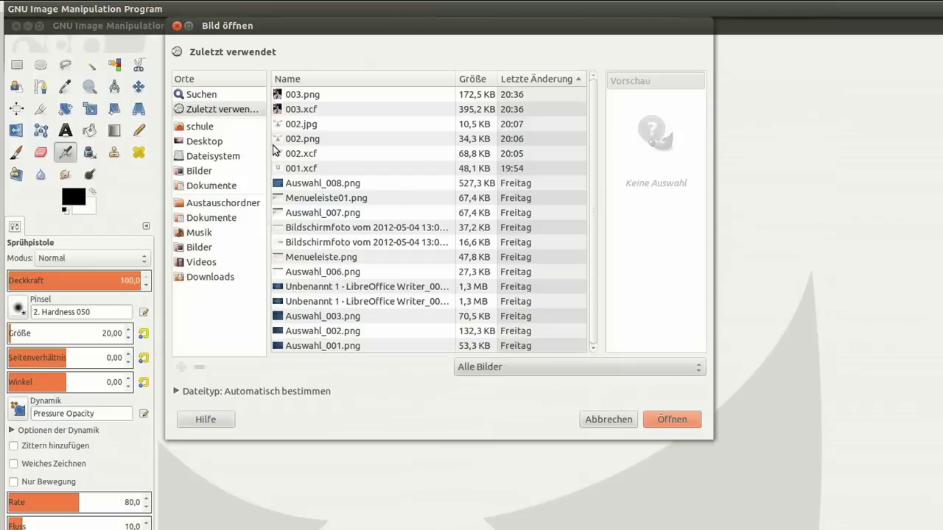
pyautogui.click(219, 142)
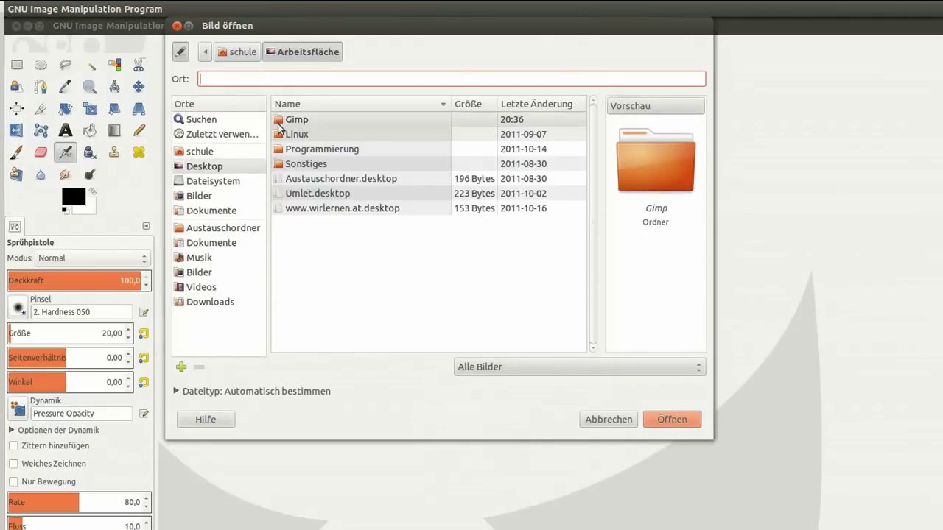
pyautogui.doubleClick(281, 120)
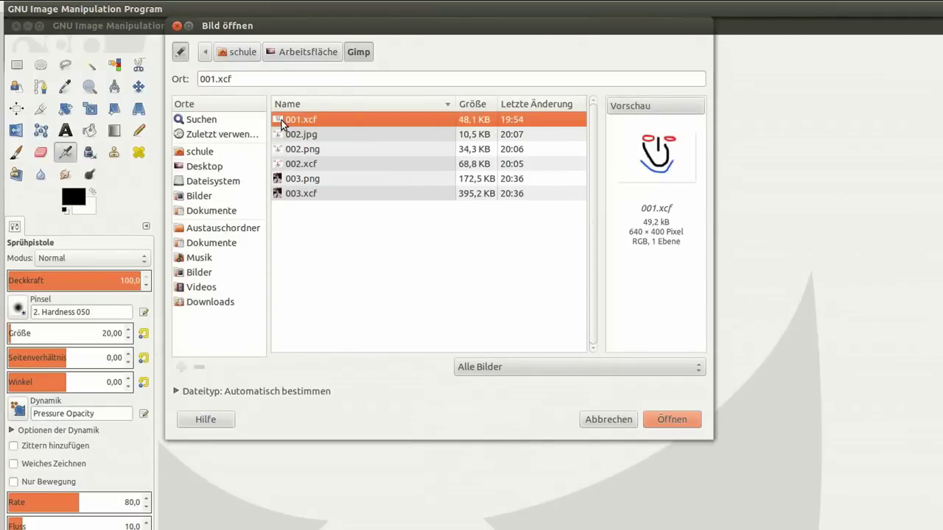
pyautogui.click(300, 193)
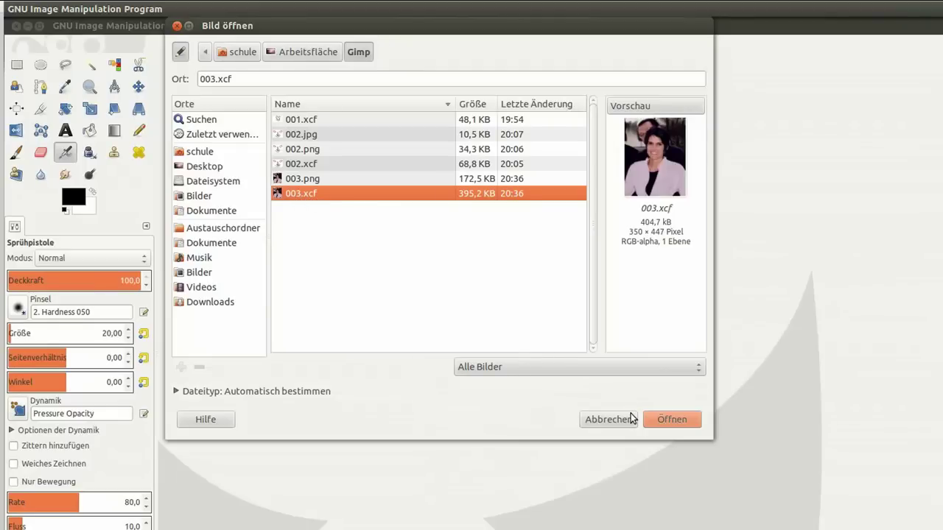
pyautogui.click(670, 419)
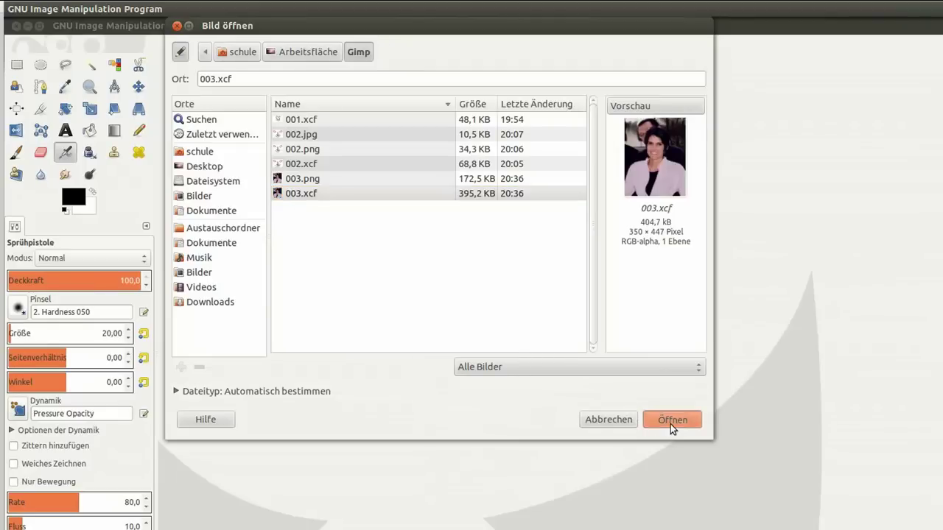